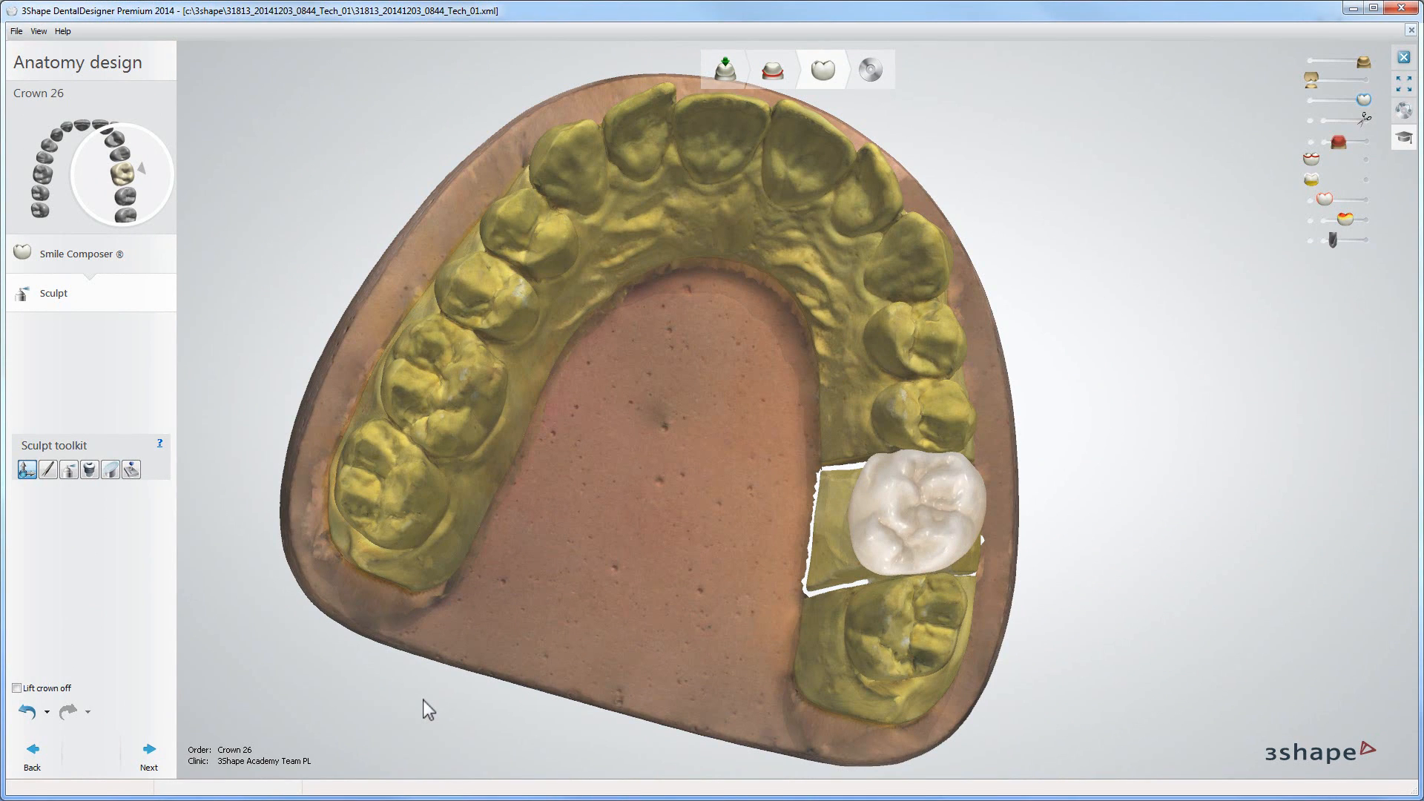
# Step: Activate the transform tool and adjust crown 26's position and mesio-distal size with its handles in the occlusal view
pyautogui.click(29, 470)
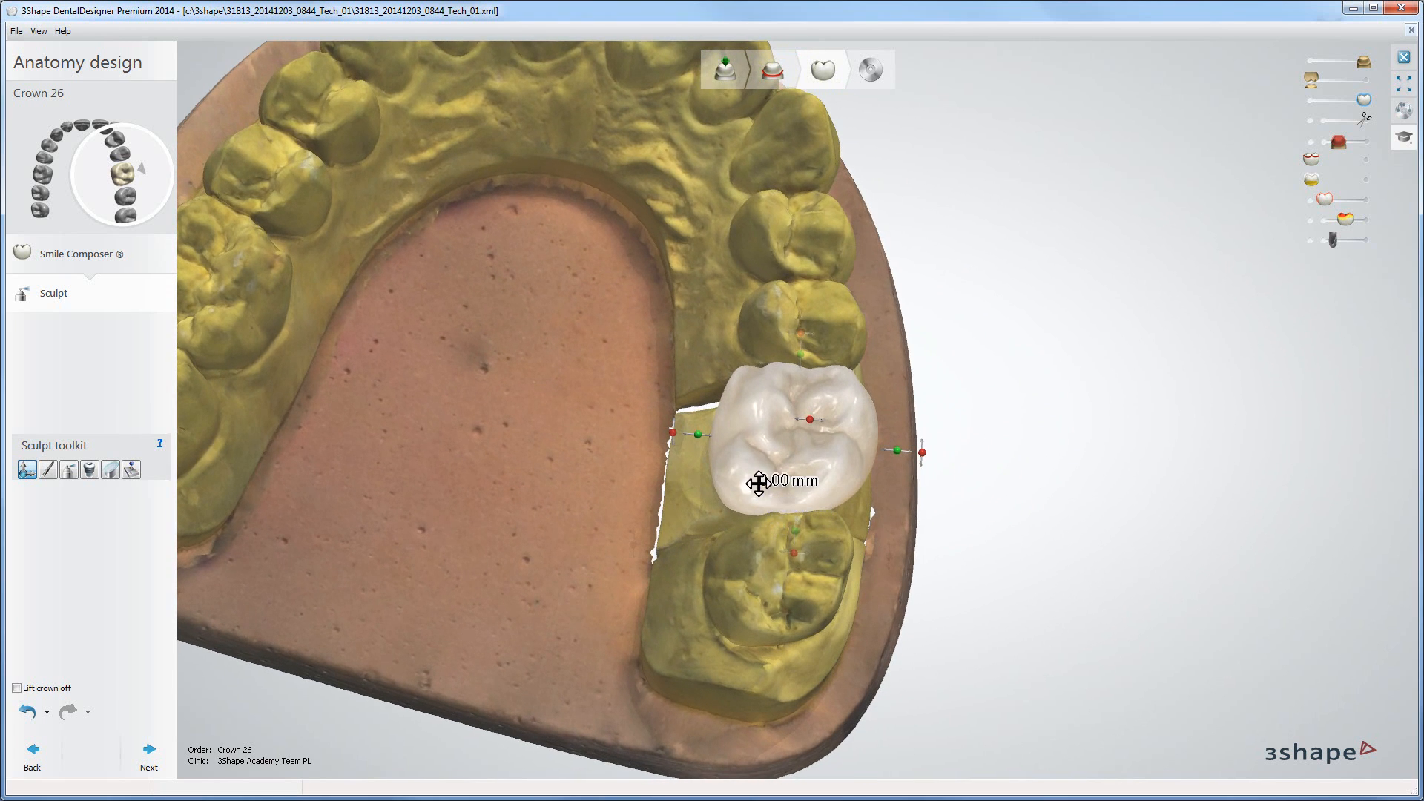
pyautogui.moveTo(757, 480)
pyautogui.mouseDown()
pyautogui.moveTo(762, 456)
pyautogui.moveTo(759, 507)
pyautogui.moveTo(760, 481)
pyautogui.moveTo(725, 483)
pyautogui.moveTo(790, 492)
pyautogui.moveTo(735, 478)
pyautogui.mouseUp()
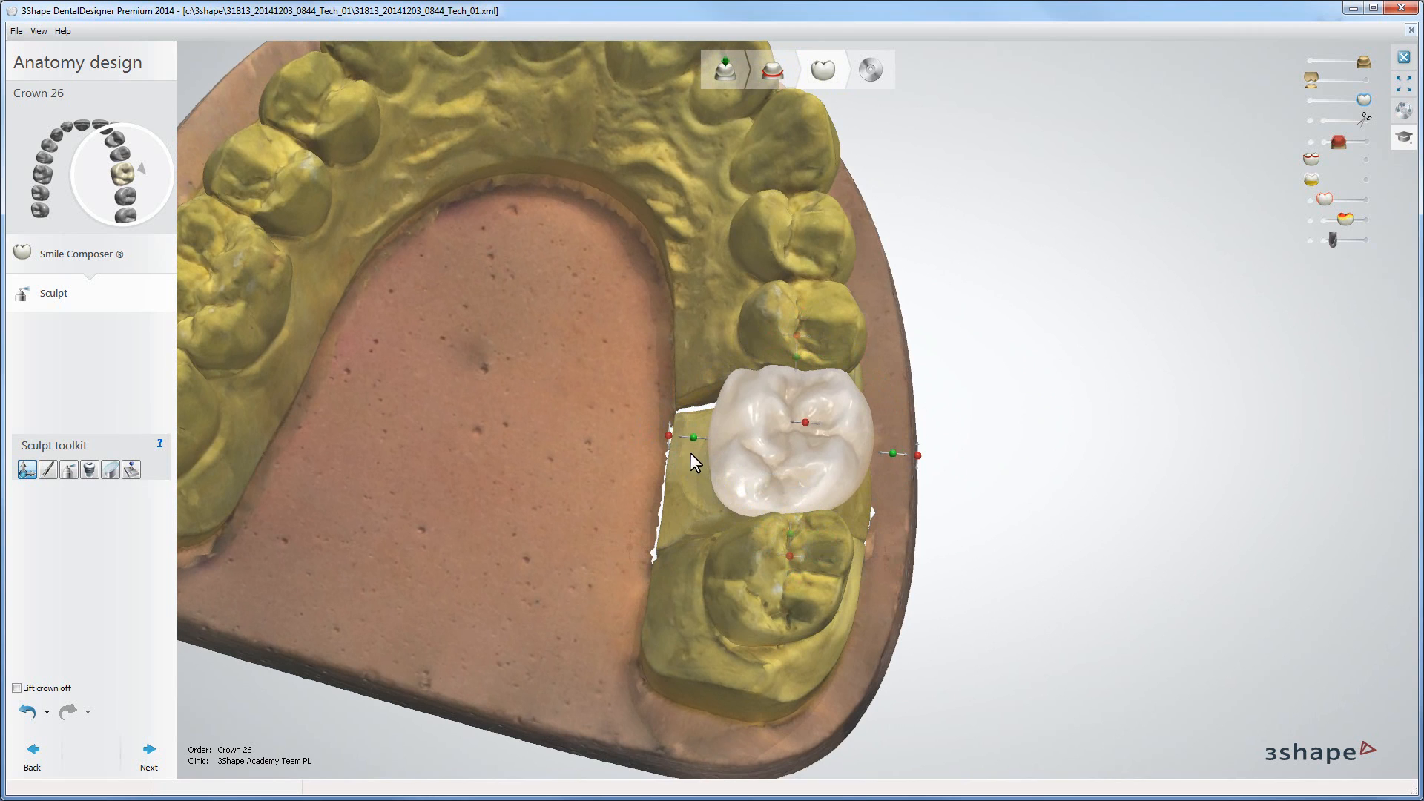
pyautogui.moveTo(670, 432)
pyautogui.mouseDown()
pyautogui.moveTo(672, 398)
pyautogui.moveTo(694, 479)
pyautogui.moveTo(689, 435)
pyautogui.mouseUp()
pyautogui.moveTo(689, 434); pyautogui.dragTo(782, 402, button='right')
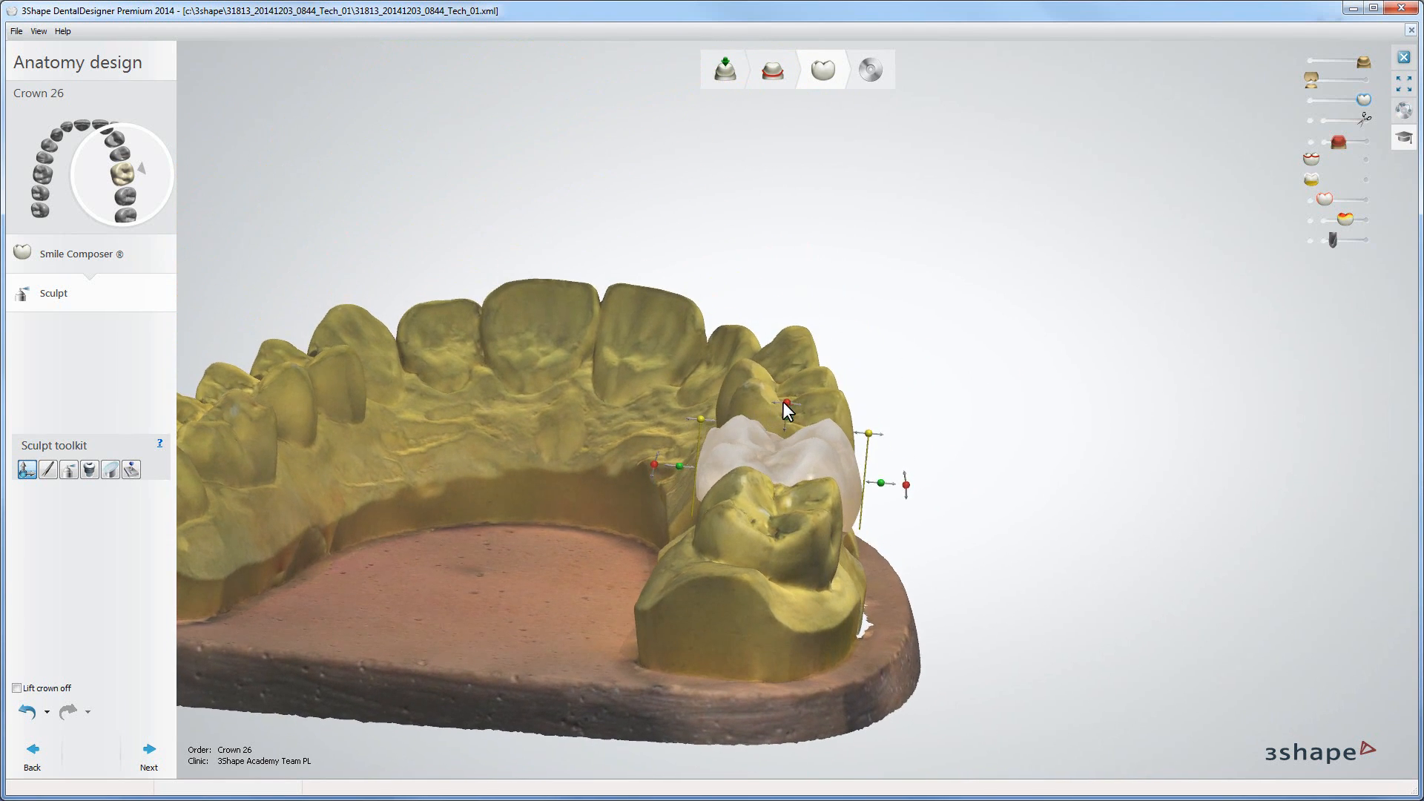
# Step: Adjust the crown's occlusal height and tilt with the transform handles in the buccal view
pyautogui.moveTo(788, 402)
pyautogui.mouseDown()
pyautogui.moveTo(811, 411)
pyautogui.moveTo(778, 407)
pyautogui.moveTo(787, 415)
pyautogui.mouseUp()
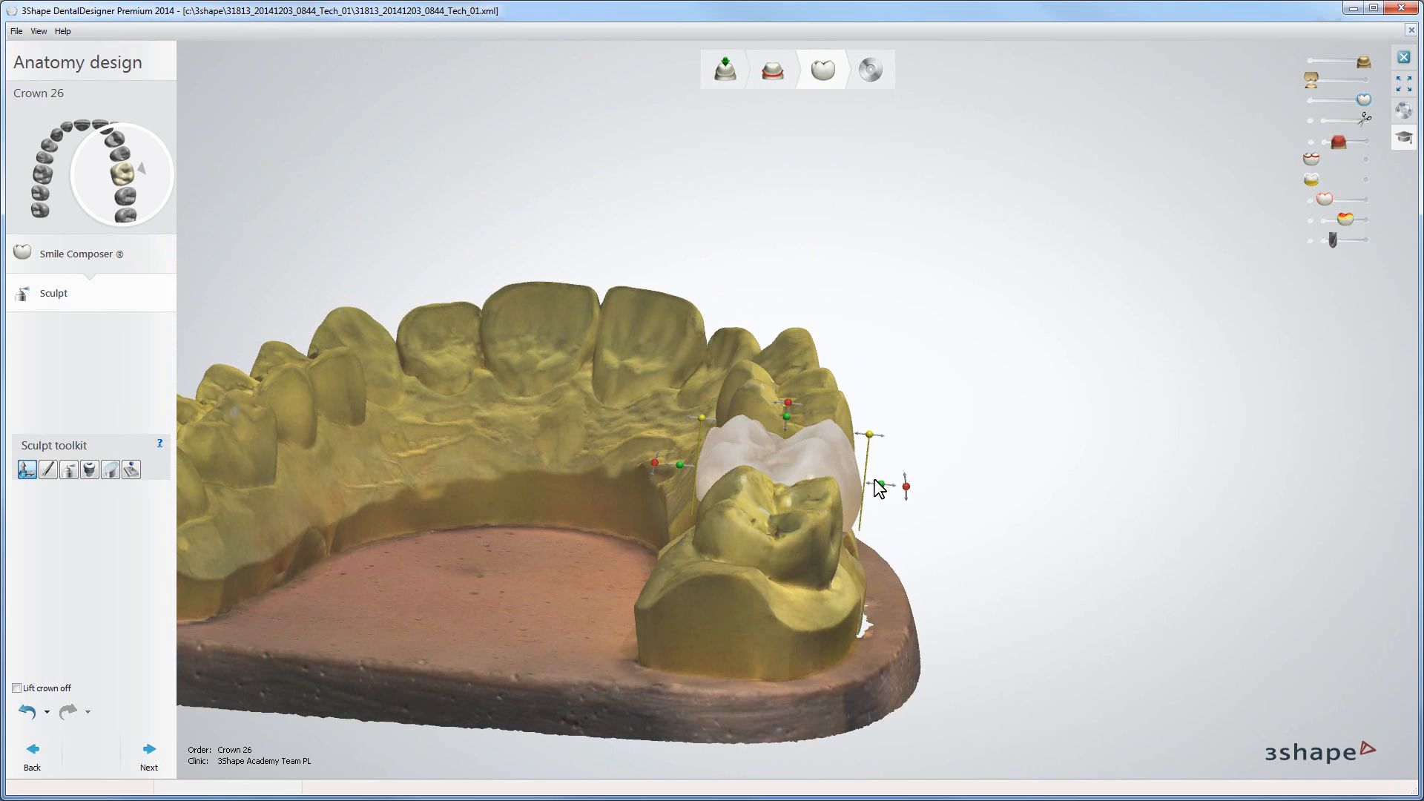
pyautogui.moveTo(880, 490)
pyautogui.mouseDown()
pyautogui.moveTo(915, 496)
pyautogui.moveTo(870, 481)
pyautogui.mouseUp()
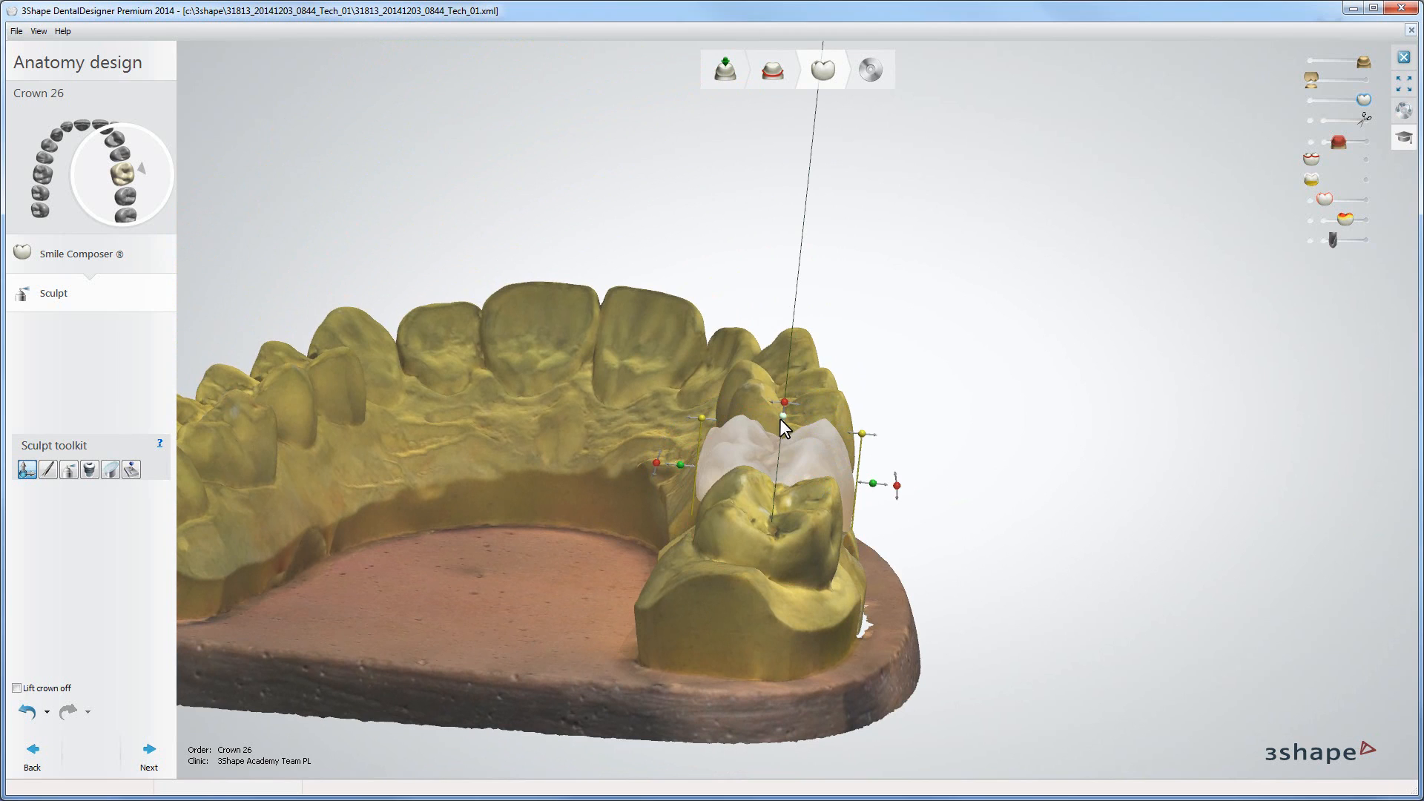
pyautogui.moveTo(781, 418)
pyautogui.mouseDown()
pyautogui.moveTo(786, 380)
pyautogui.moveTo(791, 414)
pyautogui.mouseUp()
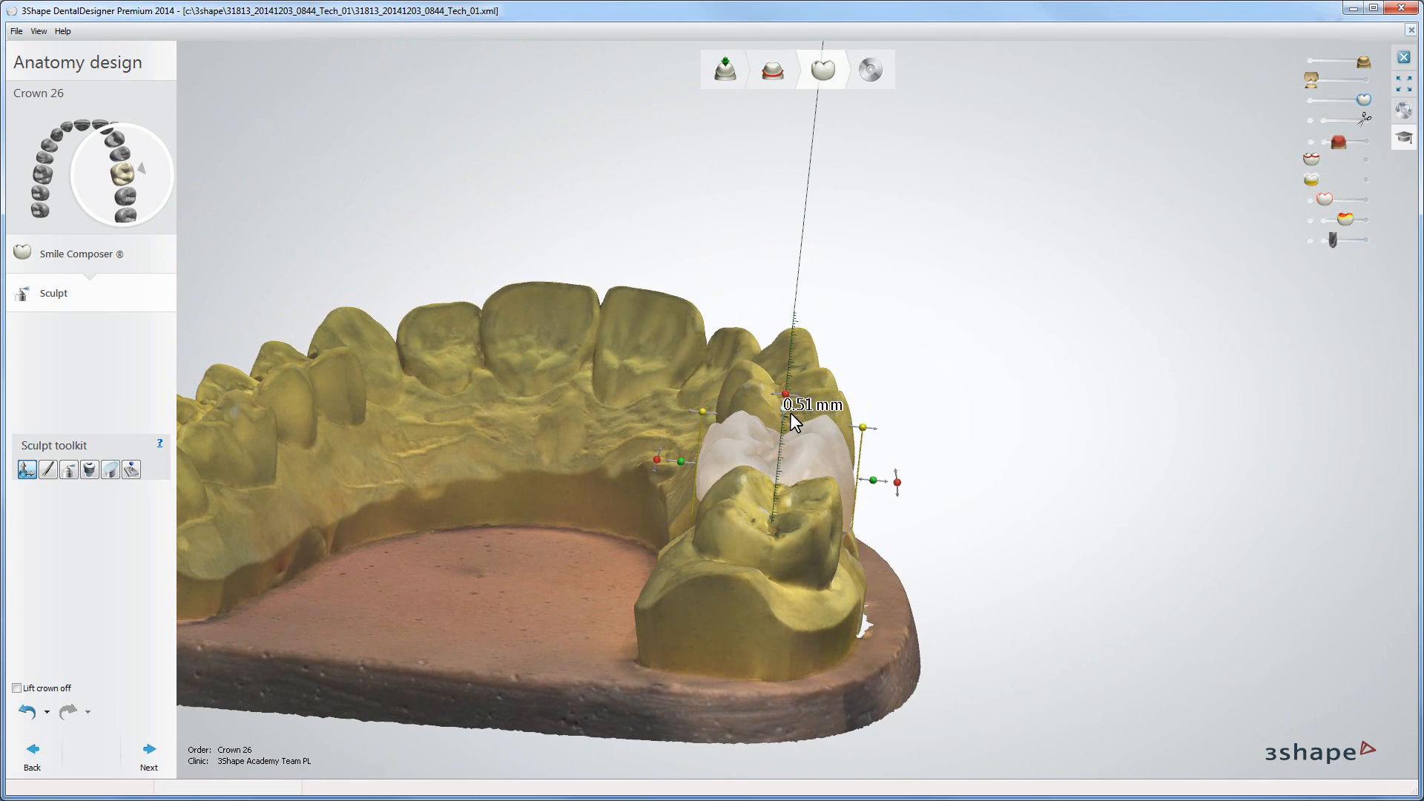
pyautogui.moveTo(791, 413); pyautogui.dragTo(791, 413, button='right')
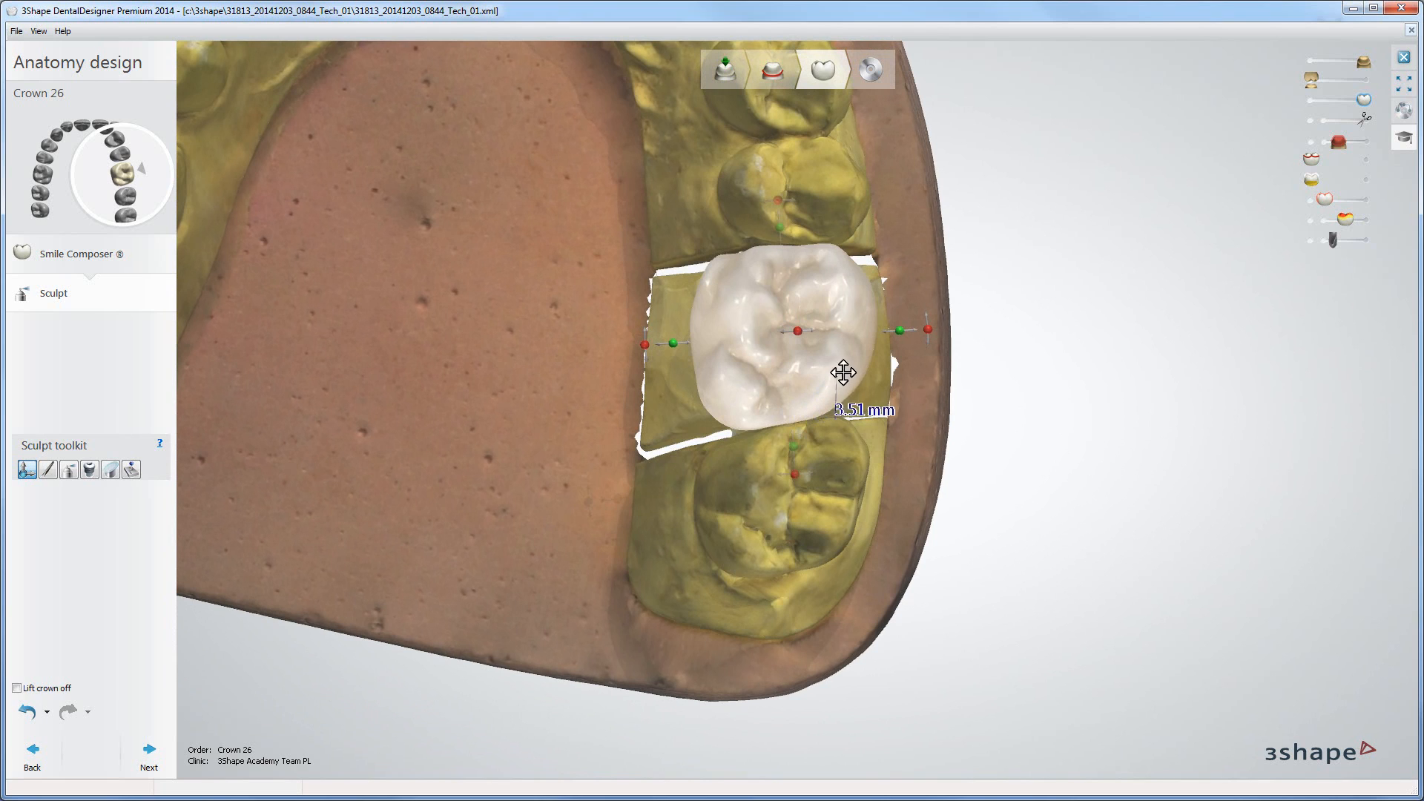
# Step: Fine-tune the crown's buccal-lingual placement and rotation with the transform handles
pyautogui.moveTo(899, 330)
pyautogui.mouseDown()
pyautogui.moveTo(971, 341)
pyautogui.moveTo(909, 343)
pyautogui.mouseUp()
pyautogui.moveTo(916, 354); pyautogui.dragTo(910, 335, button='right')
pyautogui.moveTo(896, 287)
pyautogui.mouseDown()
pyautogui.moveTo(936, 291)
pyautogui.moveTo(895, 291)
pyautogui.mouseUp()
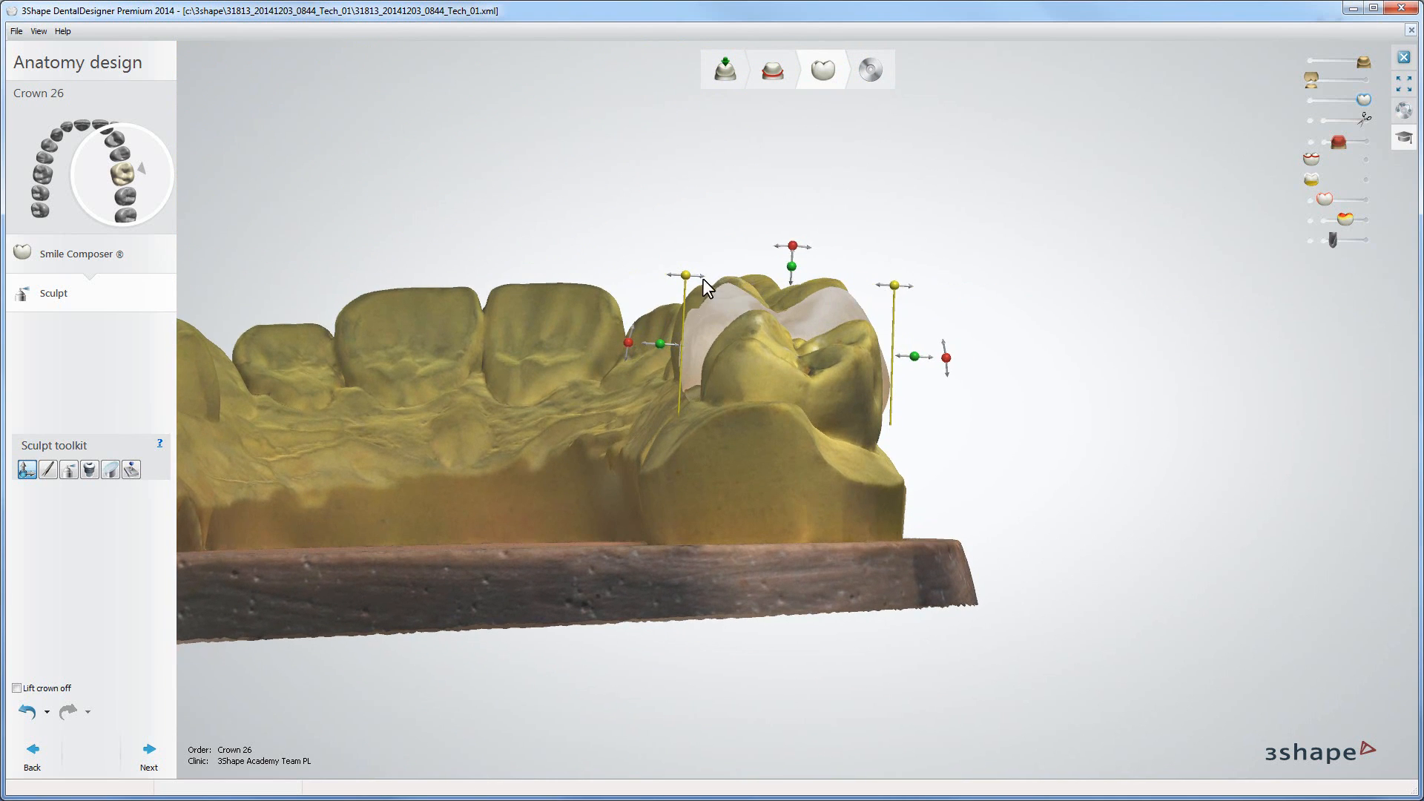
pyautogui.moveTo(702, 278); pyautogui.dragTo(706, 279)
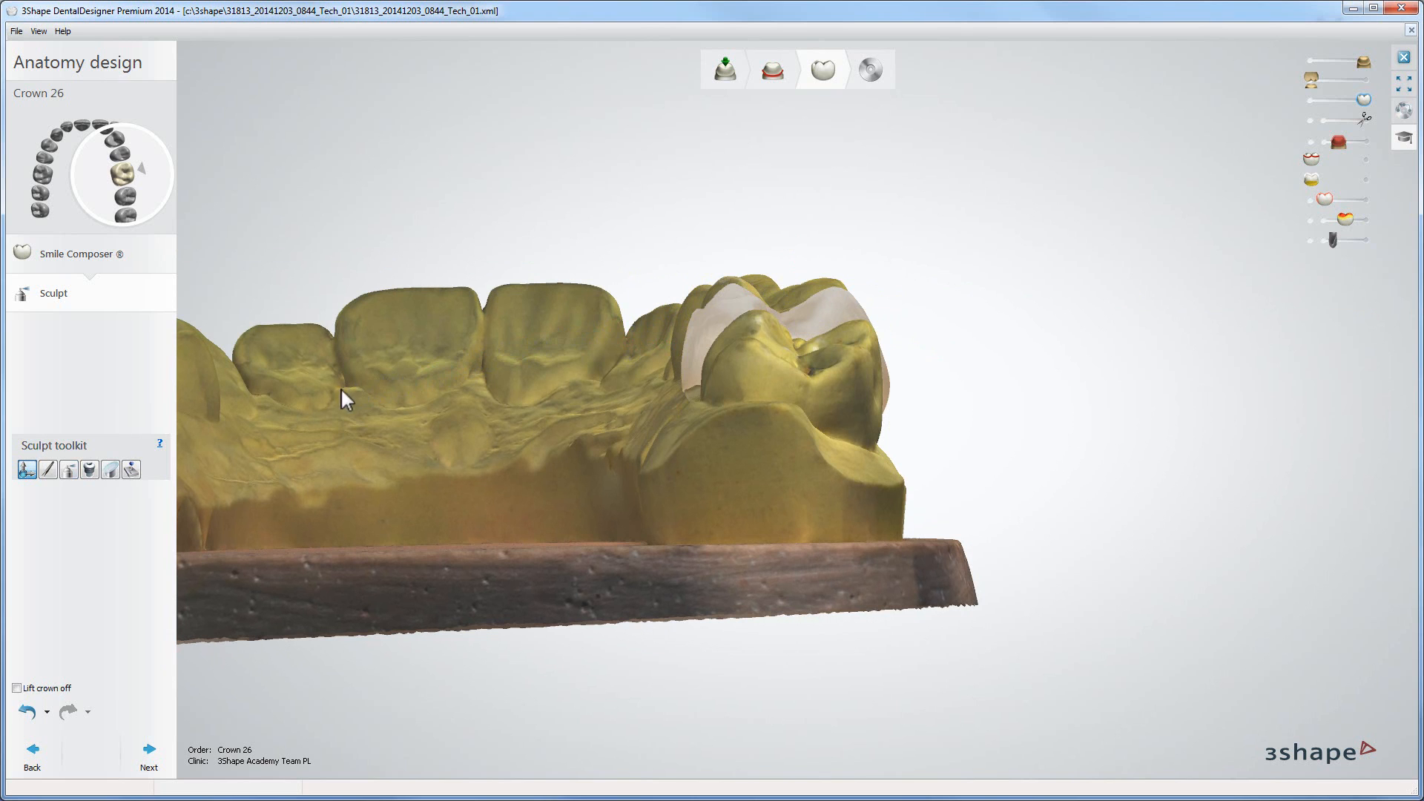
# Step: Switch to the Morphing tool and set the morphing radius to 4.62 mm
pyautogui.click(48, 469)
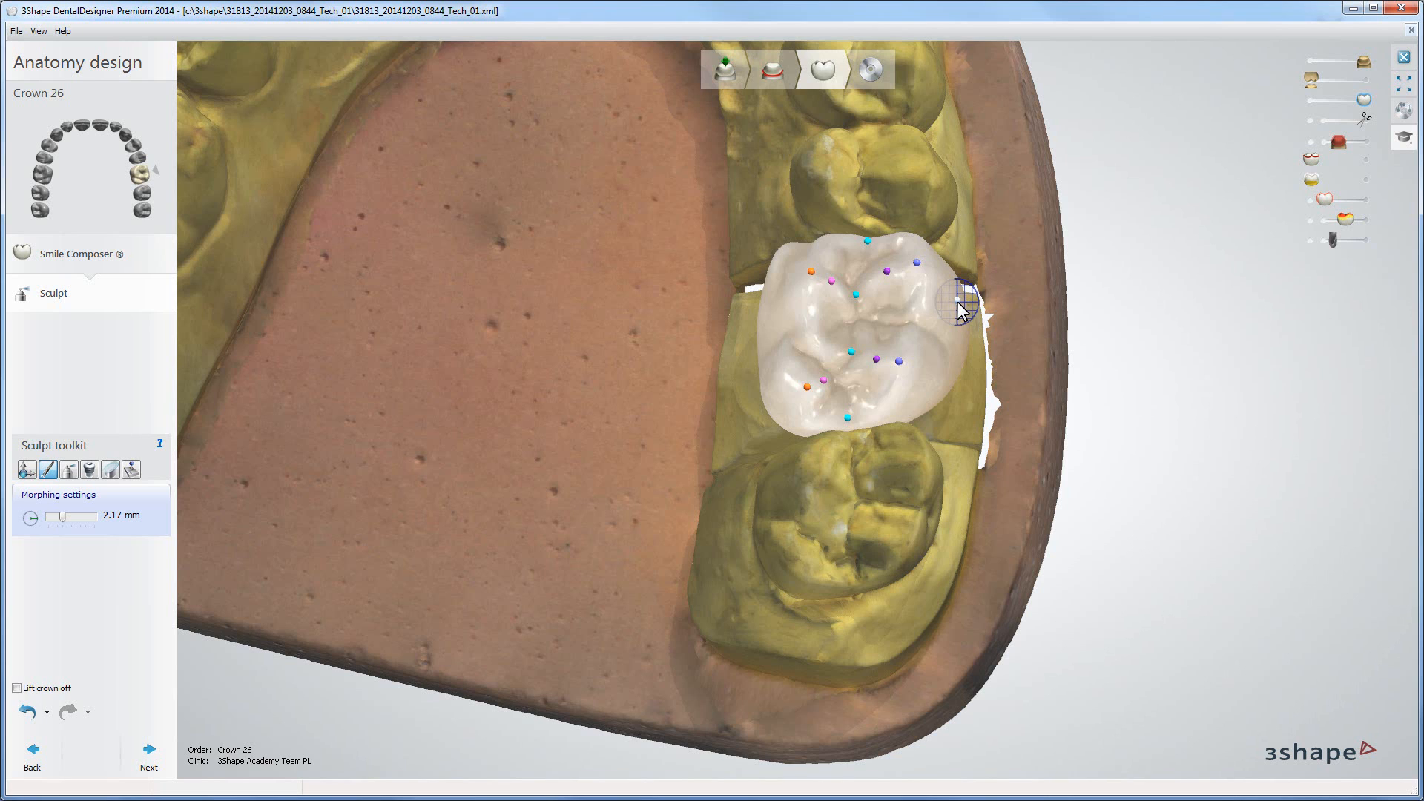
pyautogui.scroll(3, 957, 301)
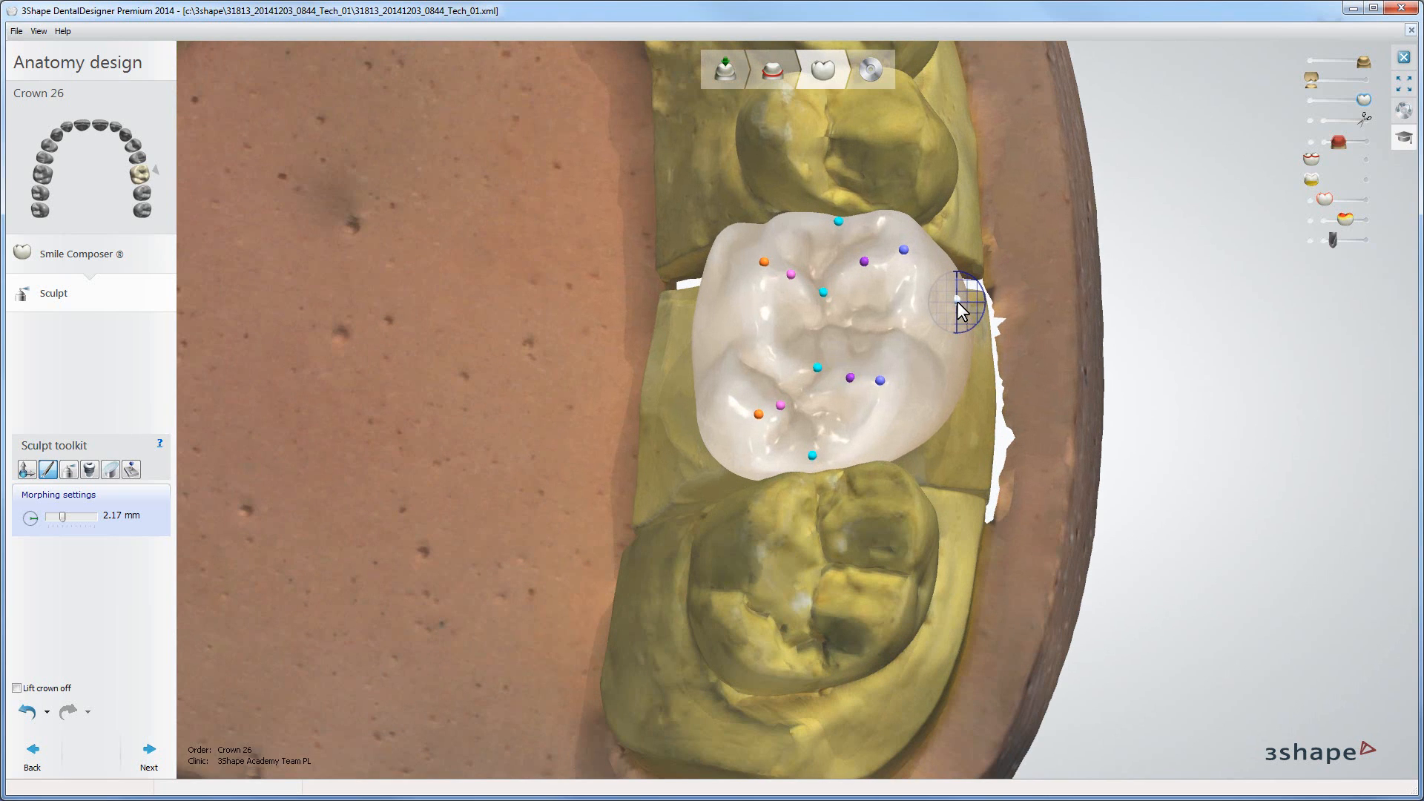
pyautogui.click(957, 301)
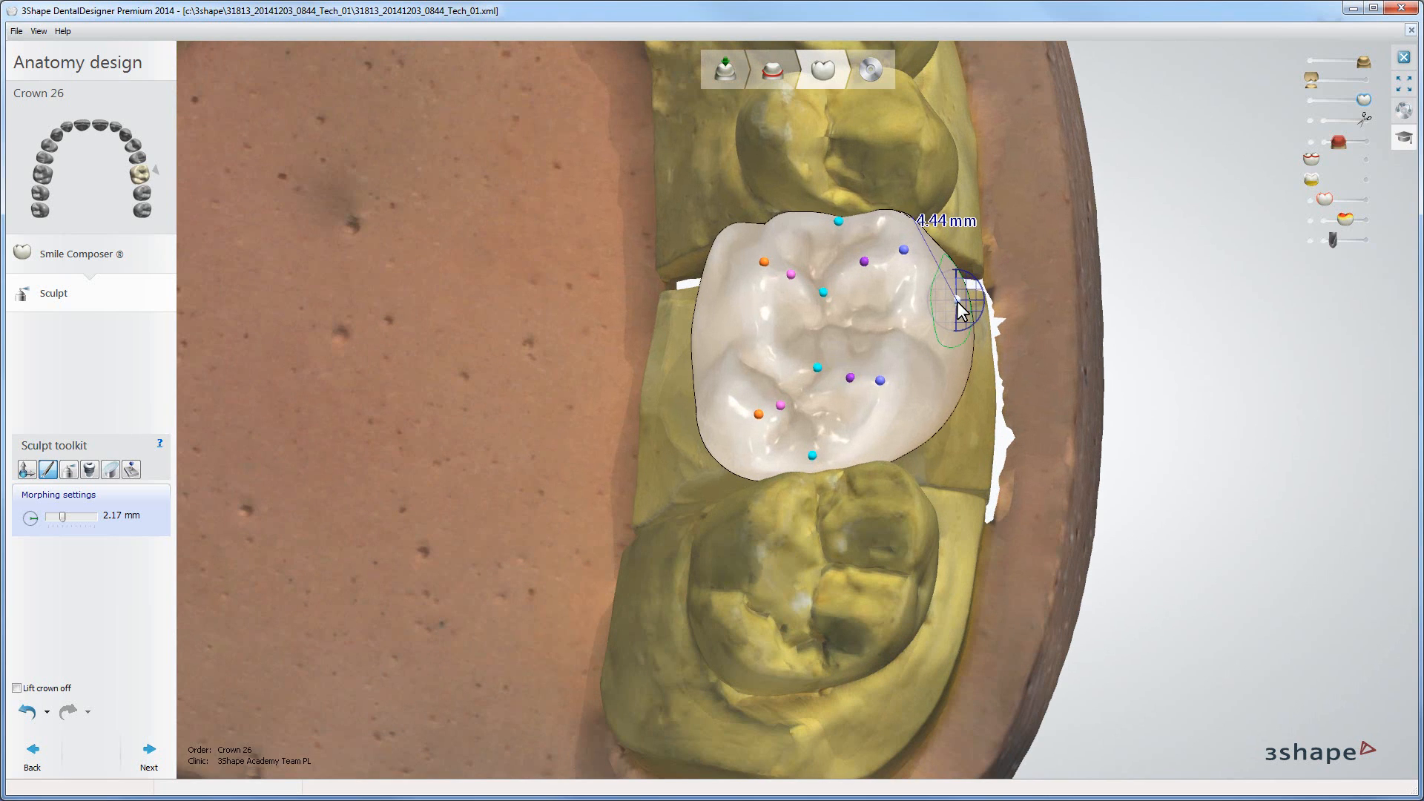
pyautogui.keyDown('ctrl'); pyautogui.scroll(-3, 957, 301); pyautogui.keyUp('ctrl')
pyautogui.keyDown('ctrl'); pyautogui.scroll(6, 957, 300); pyautogui.keyUp('ctrl')
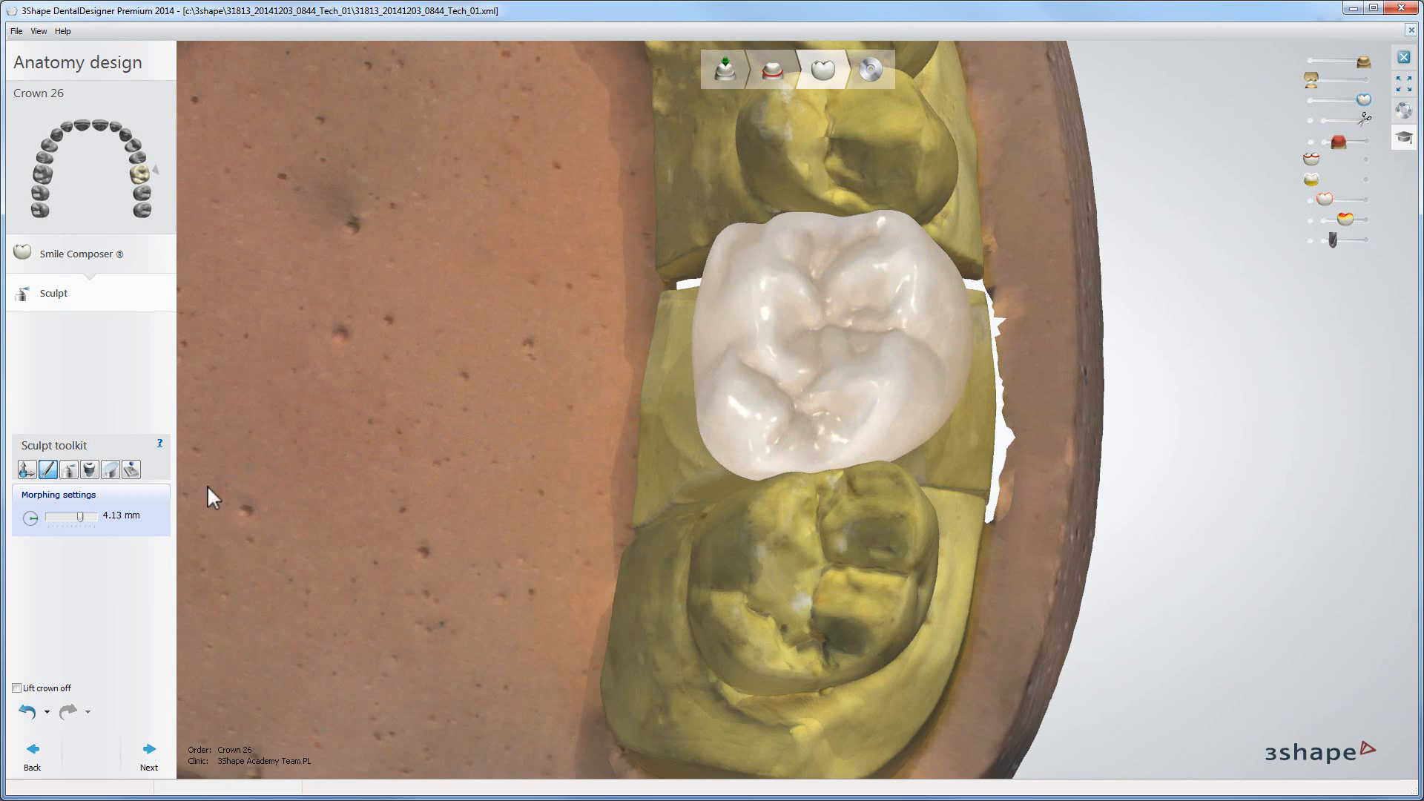
pyautogui.moveTo(80, 516)
pyautogui.mouseDown()
pyautogui.moveTo(59, 519)
pyautogui.moveTo(82, 529)
pyautogui.mouseUp()
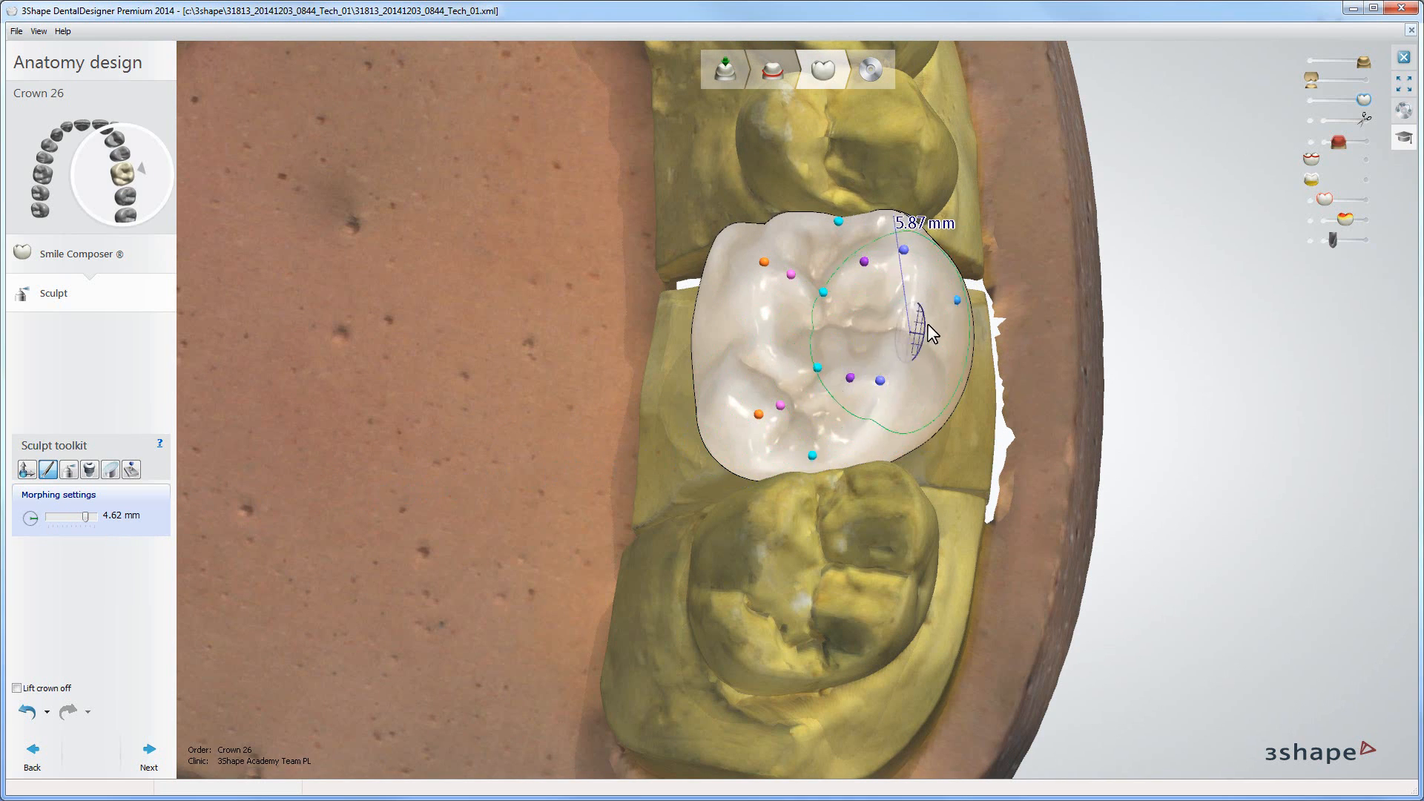
# Step: Morph the crown's distobuccal contour and central fossa area
pyautogui.moveTo(960, 295)
pyautogui.mouseDown()
pyautogui.moveTo(974, 296)
pyautogui.moveTo(955, 296)
pyautogui.mouseUp()
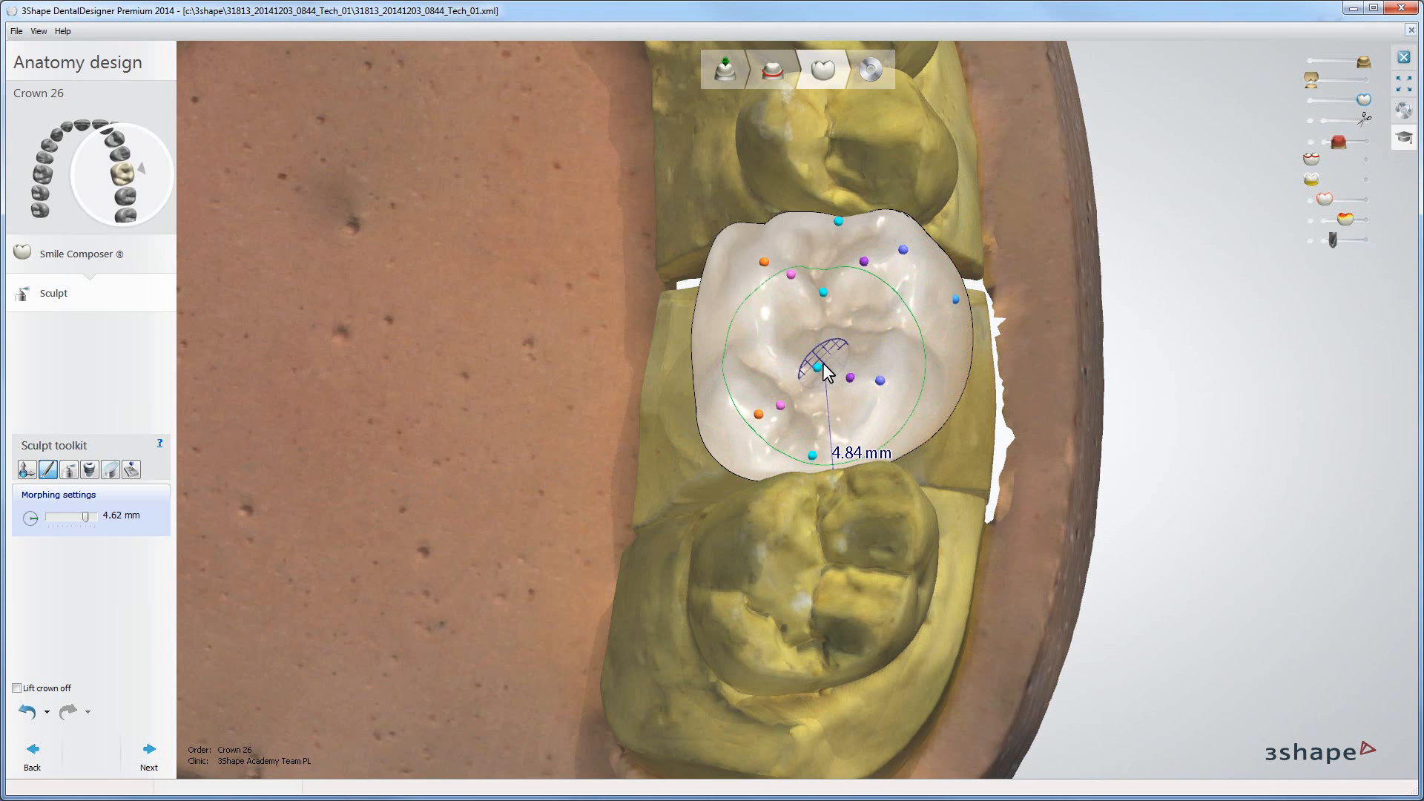
pyautogui.moveTo(820, 364)
pyautogui.mouseDown()
pyautogui.moveTo(822, 343)
pyautogui.moveTo(821, 365)
pyautogui.mouseUp()
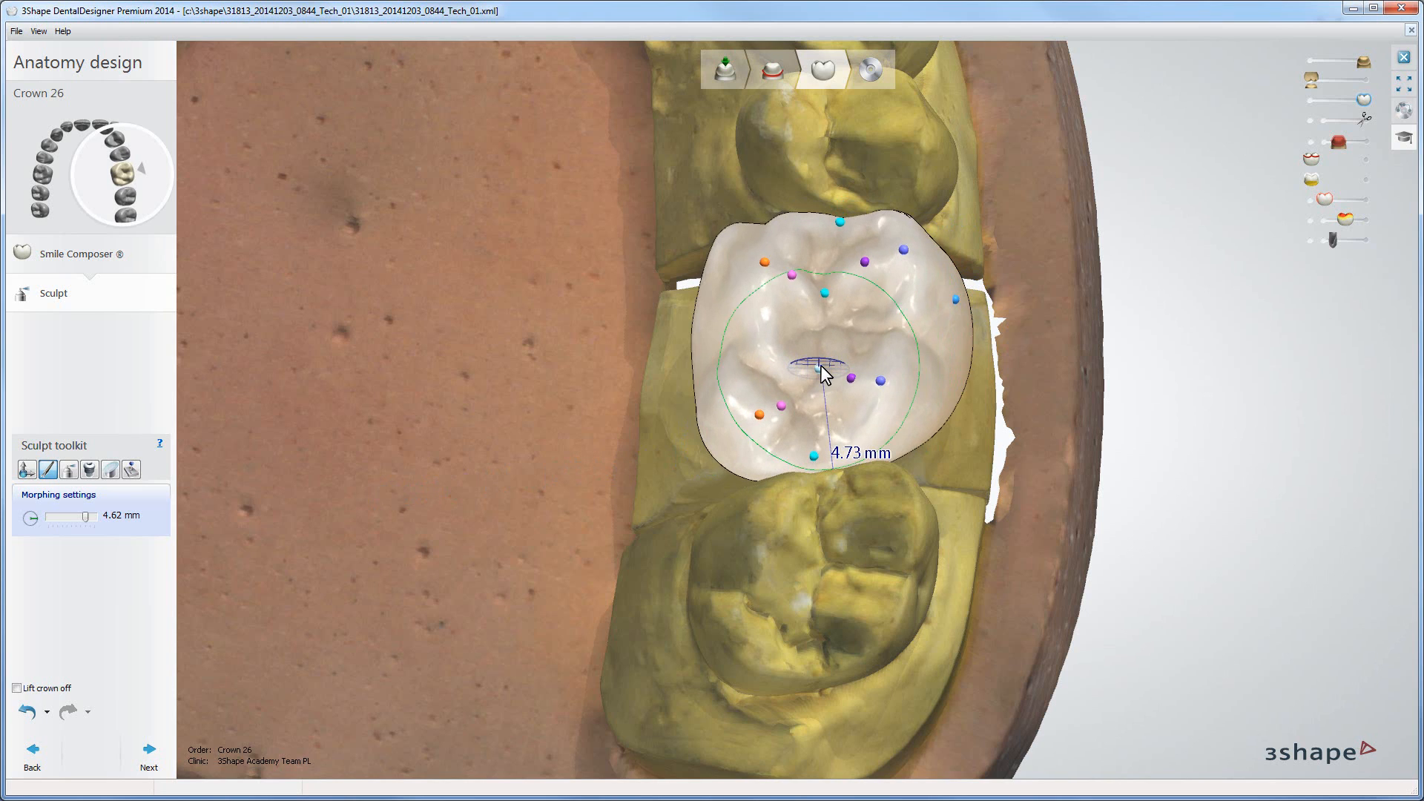
# Step: Reduce the morphing radius to 1.19 mm and refine the central fossa and palatal cusp of the crown
pyautogui.keyDown('ctrl'); pyautogui.scroll(-2, 821, 365); pyautogui.keyUp('ctrl')
pyautogui.keyDown('ctrl'); pyautogui.scroll(-10, 821, 365); pyautogui.keyUp('ctrl')
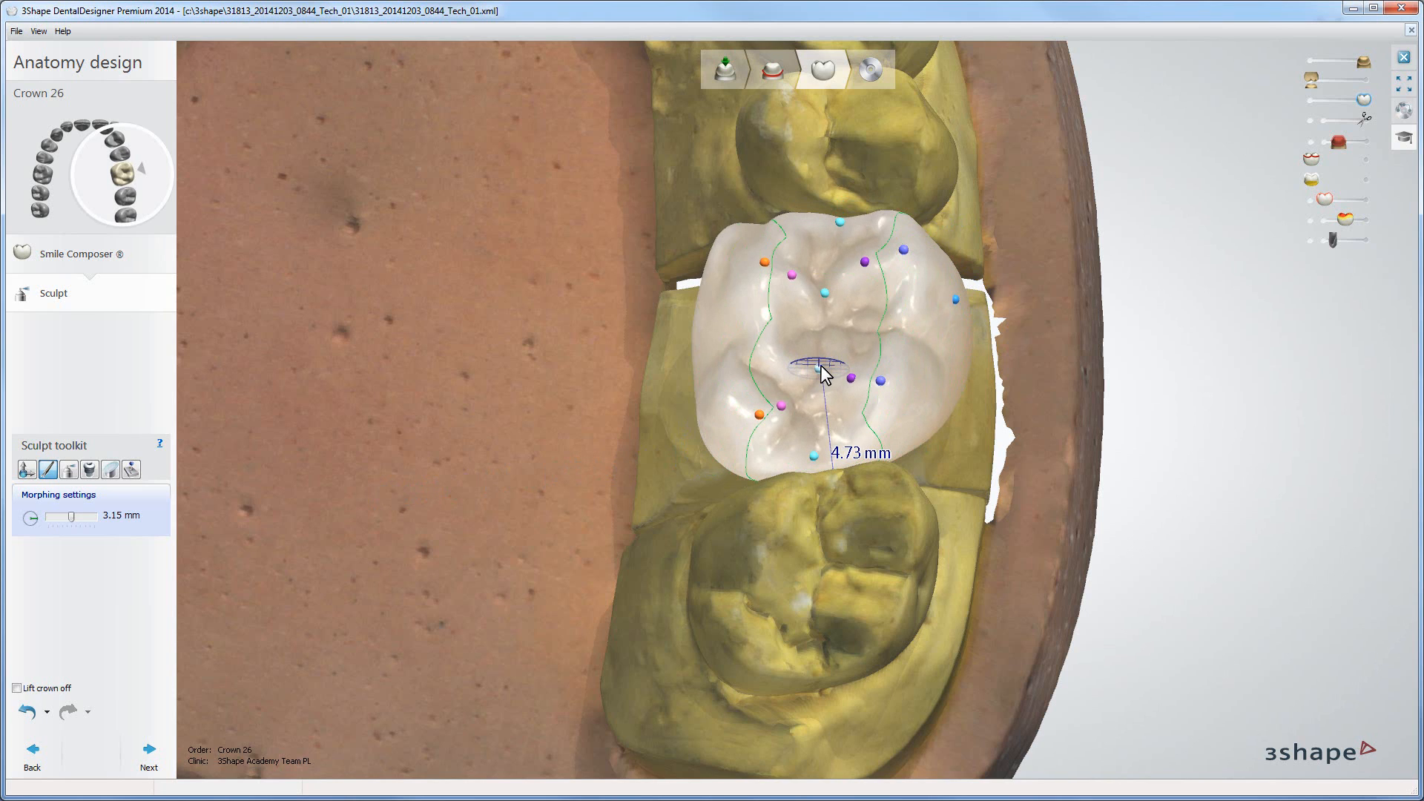
pyautogui.keyDown('ctrl'); pyautogui.scroll(-2, 821, 365); pyautogui.keyUp('ctrl')
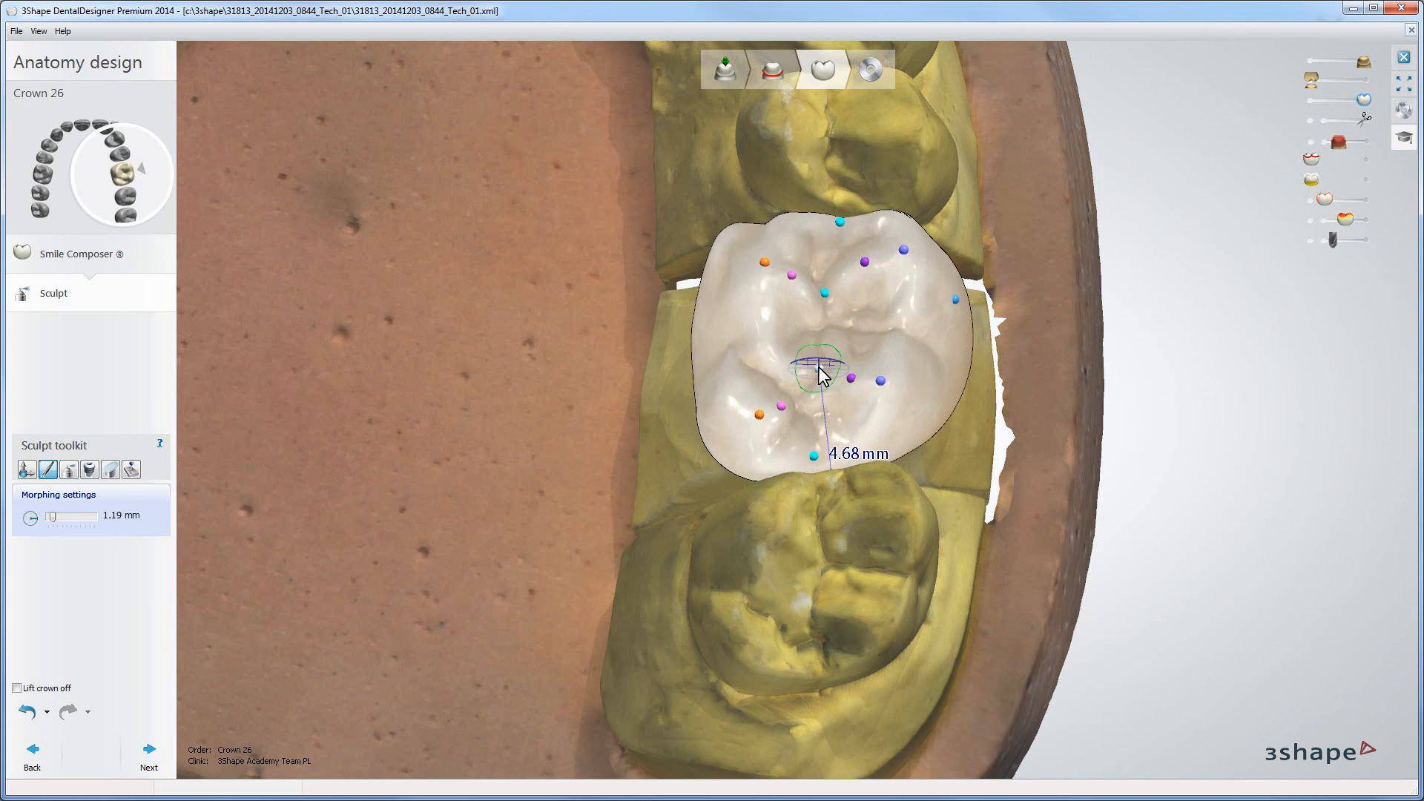
pyautogui.moveTo(820, 367); pyautogui.dragTo(819, 366, button='right')
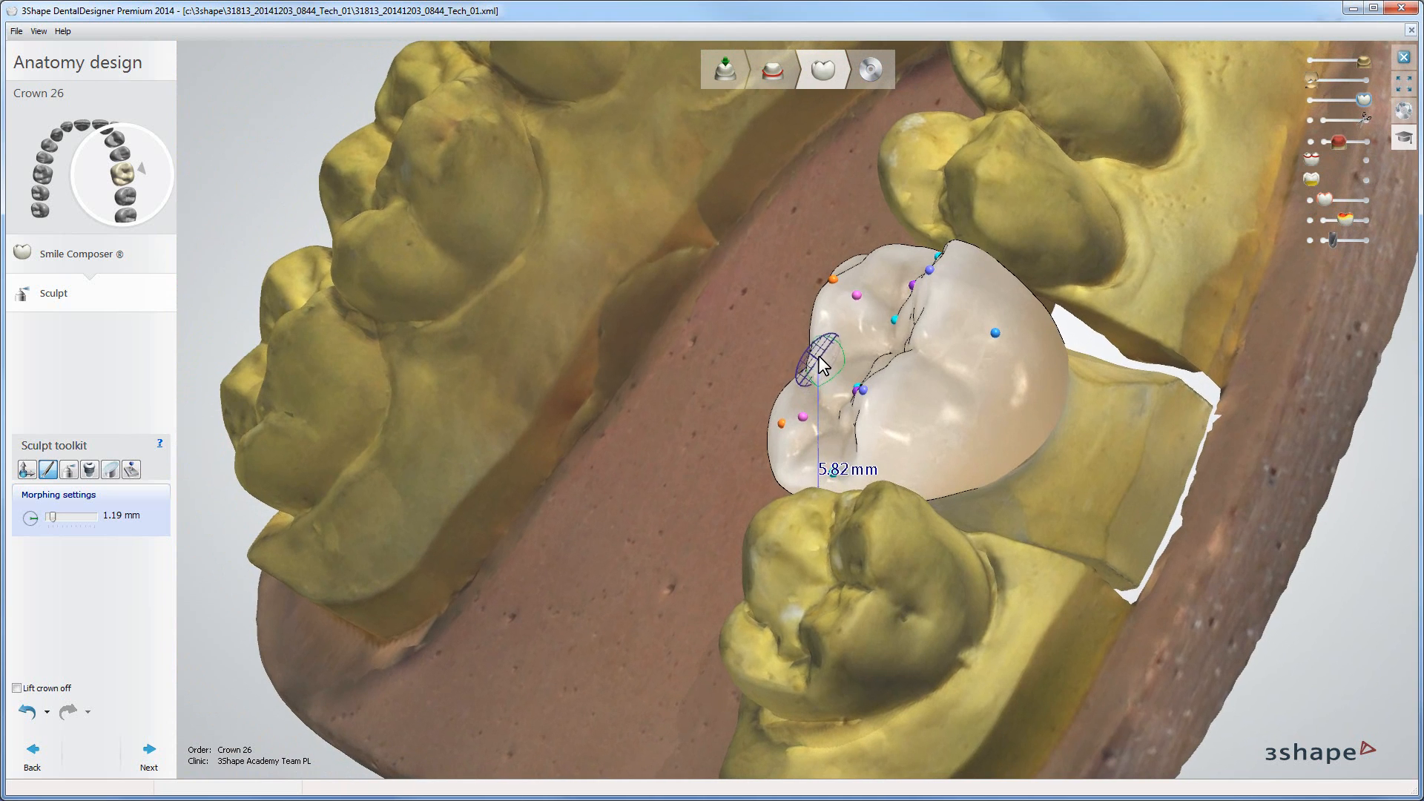
pyautogui.click(834, 280)
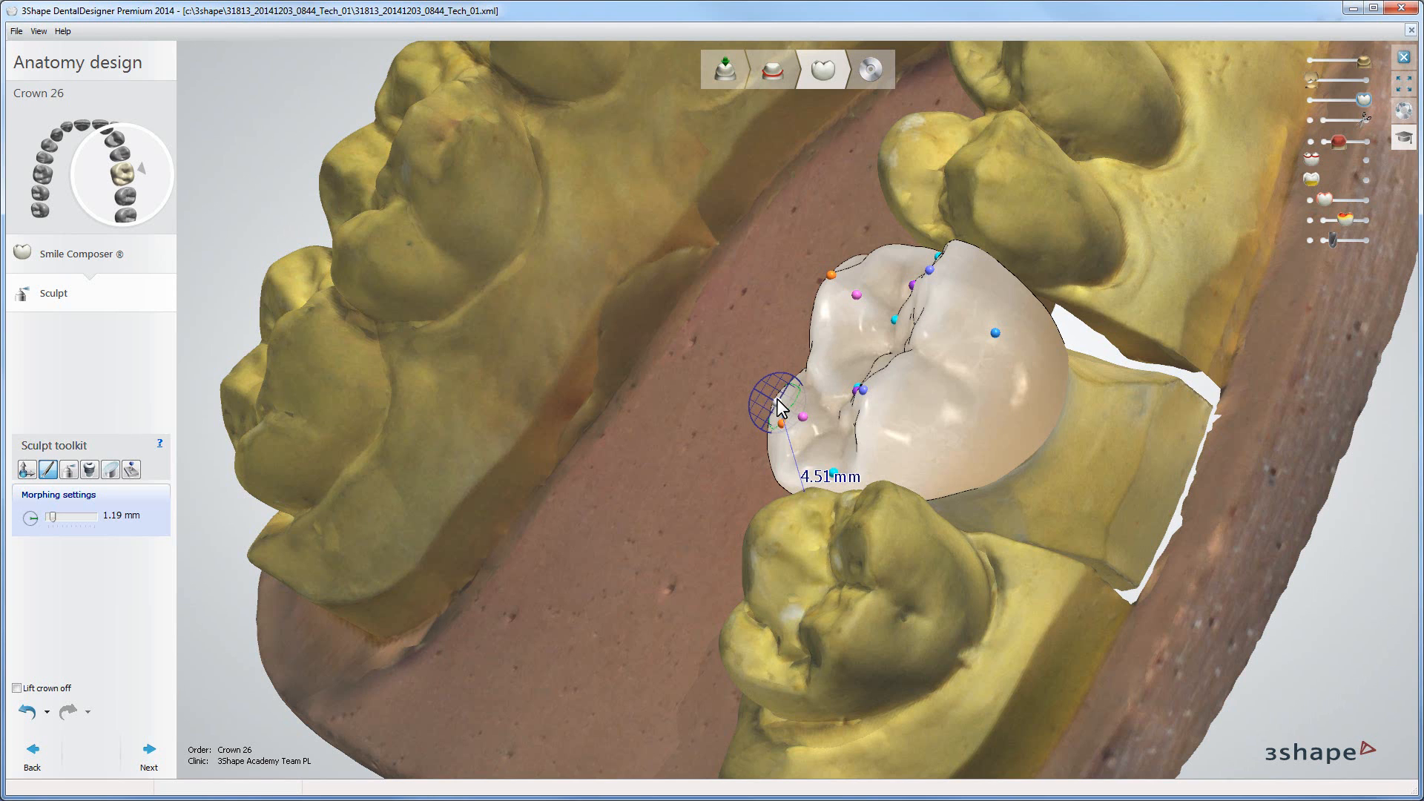
pyautogui.moveTo(777, 399); pyautogui.dragTo(748, 392, button='right')
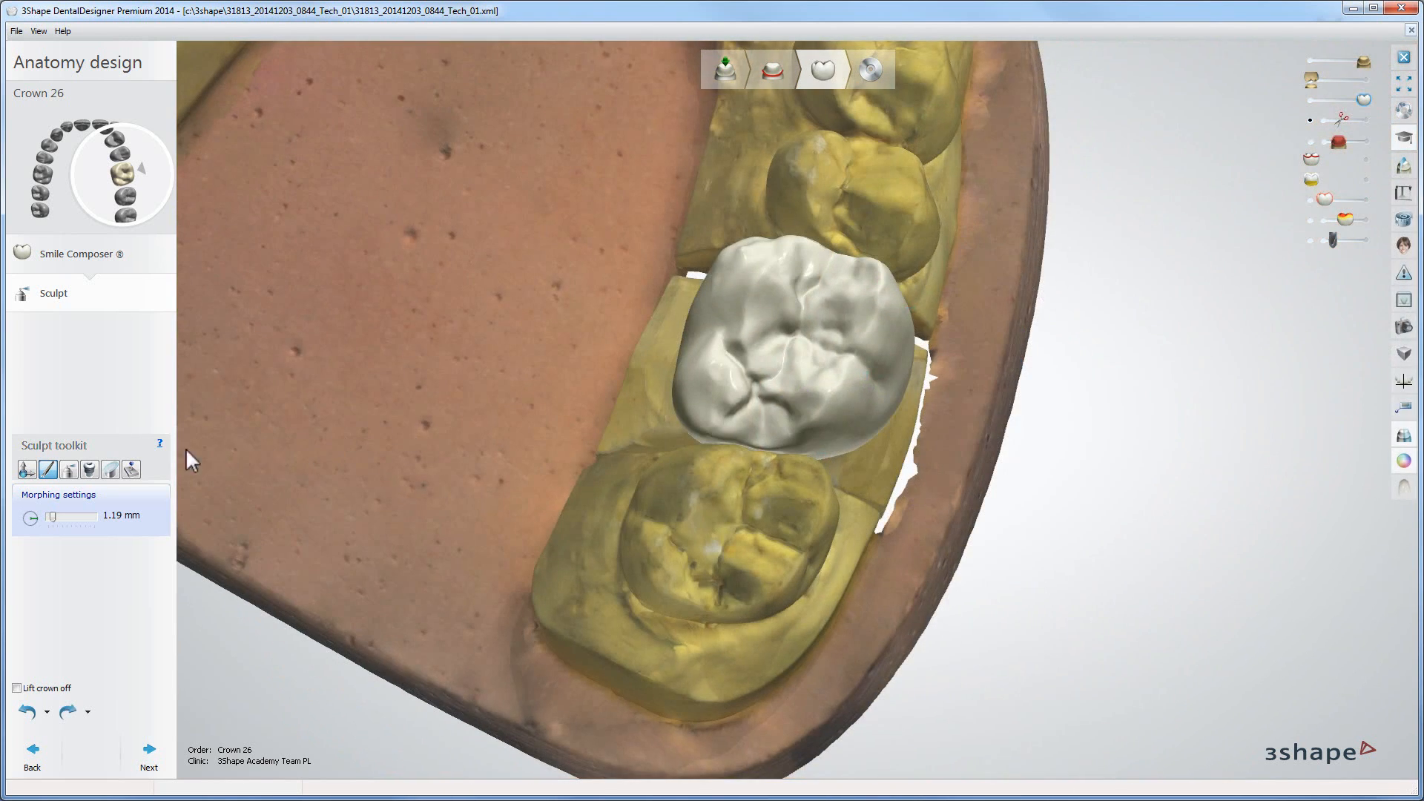
# Step: Switch to the Wax knife tool and add wax to the crown's mesial ridge
pyautogui.click(68, 469)
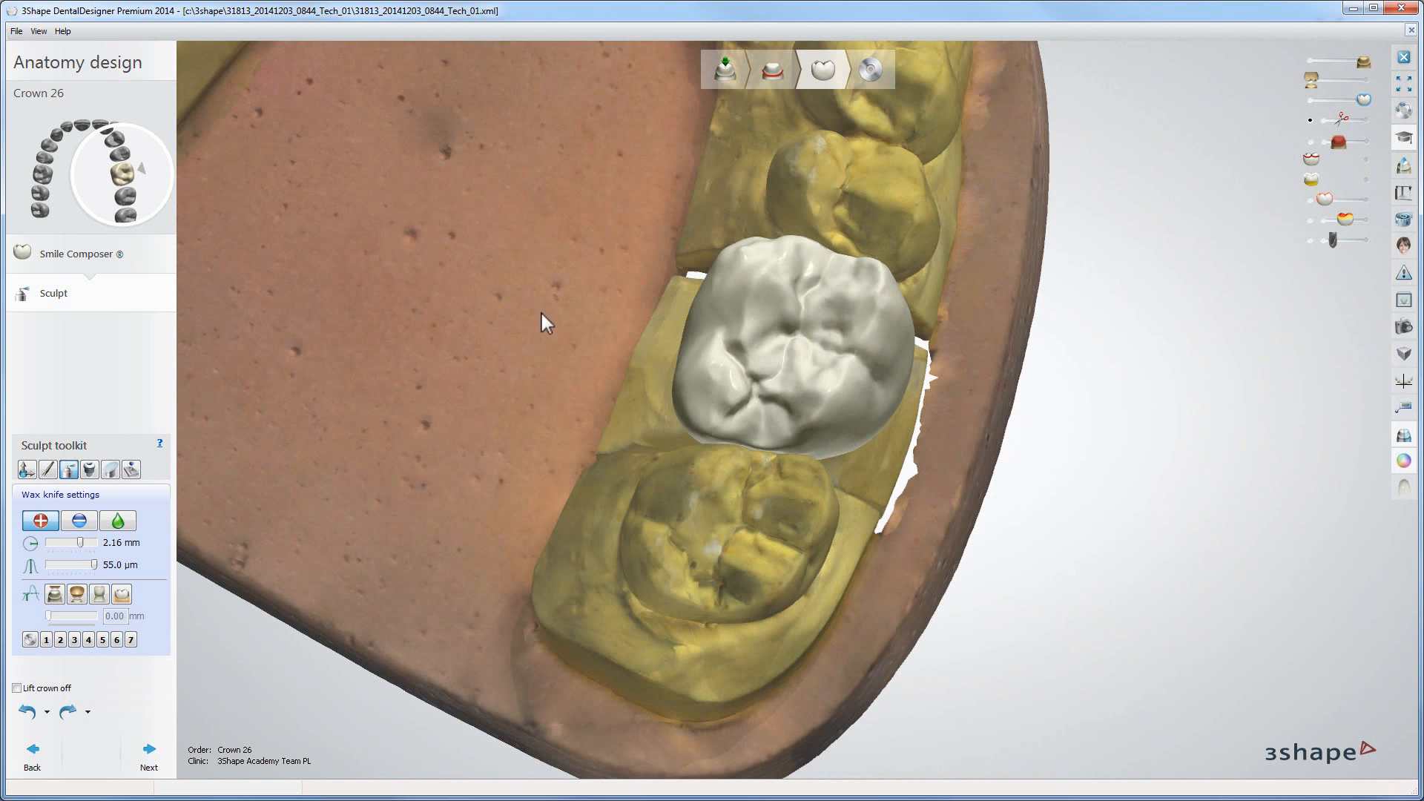
pyautogui.click(722, 252)
pyautogui.moveTo(728, 251)
pyautogui.mouseDown()
pyautogui.moveTo(769, 234)
pyautogui.moveTo(738, 248)
pyautogui.mouseUp()
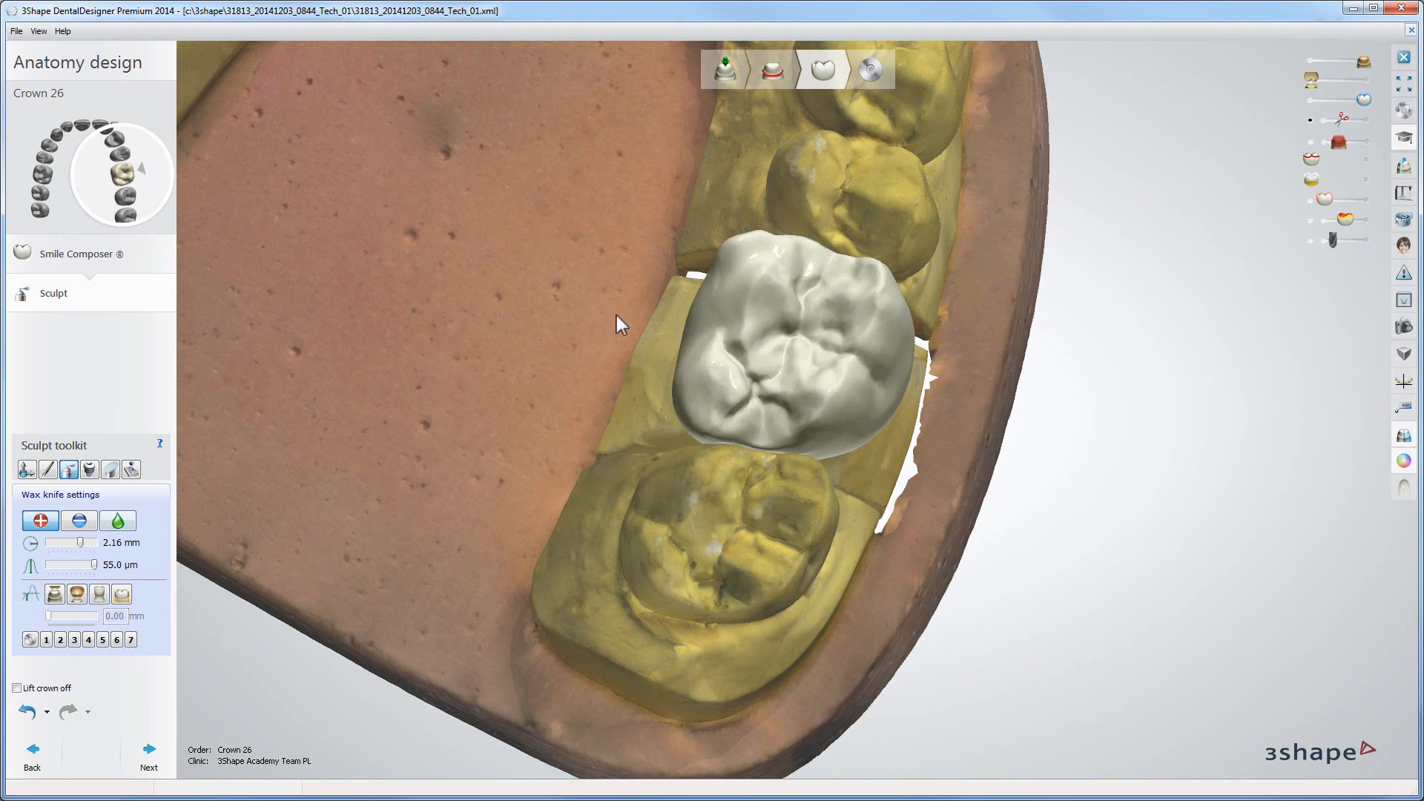
# Step: Set the wax knife to smoothing mode with a 1.88 mm radius and strength 1.00
pyautogui.press('ctrl')
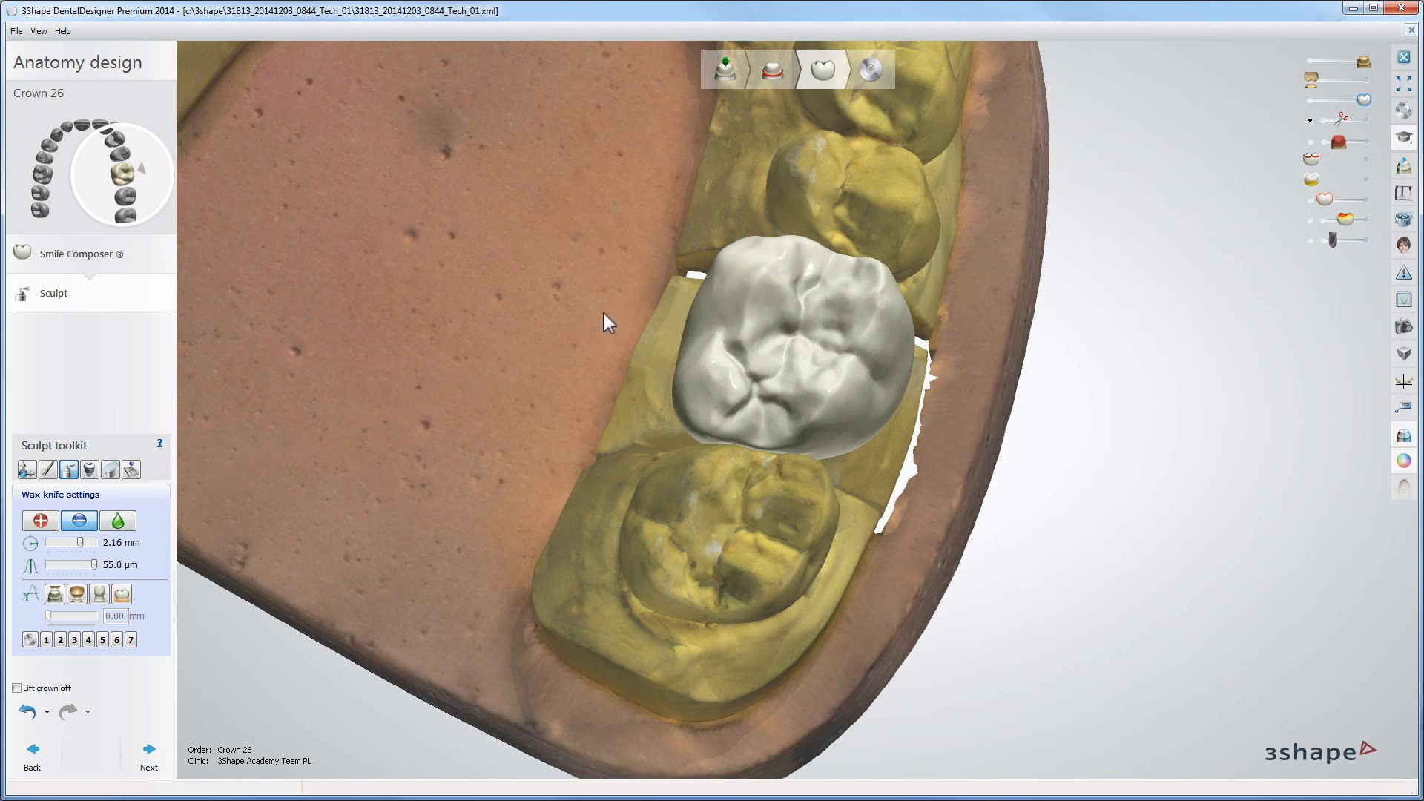
pyautogui.click(118, 521)
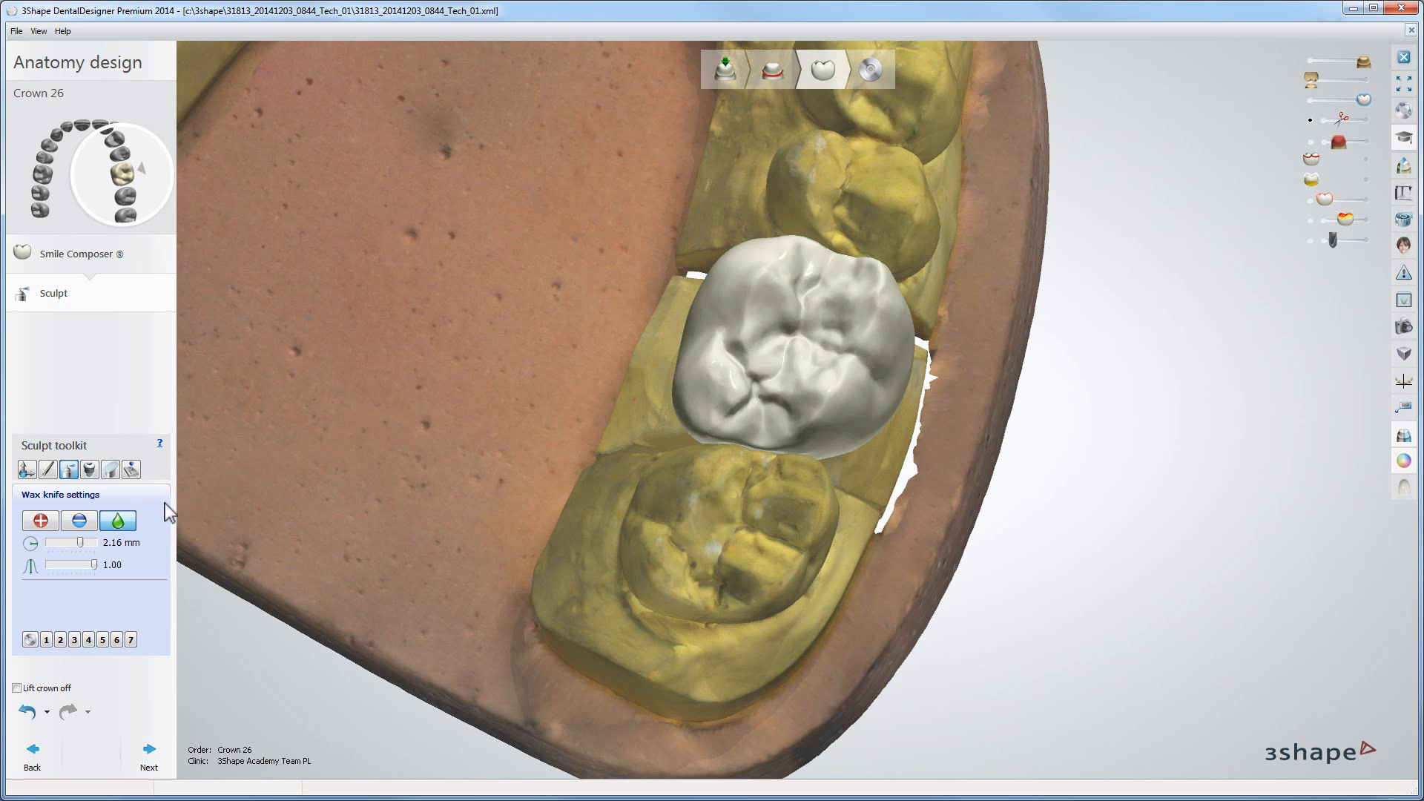
pyautogui.moveTo(80, 542)
pyautogui.mouseDown()
pyautogui.moveTo(51, 543)
pyautogui.moveTo(86, 542)
pyautogui.moveTo(86, 564)
pyautogui.mouseUp()
pyautogui.keyDown('ctrl'); pyautogui.scroll(3, 745, 310); pyautogui.keyUp('ctrl')
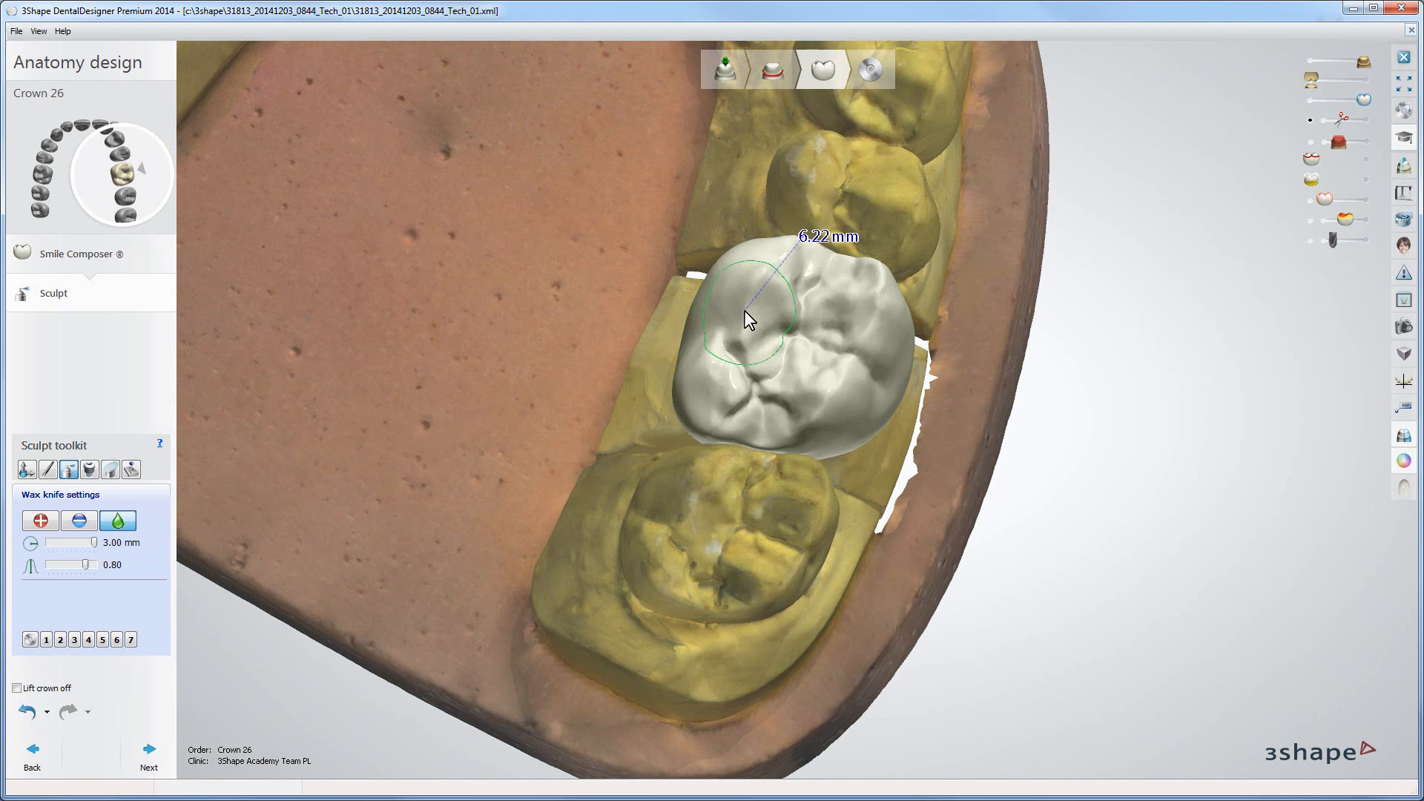
pyautogui.keyDown('ctrl'); pyautogui.scroll(-6, 745, 310); pyautogui.keyUp('ctrl')
pyautogui.keyDown('shift'); pyautogui.scroll(-3, 718, 326); pyautogui.keyUp('shift')
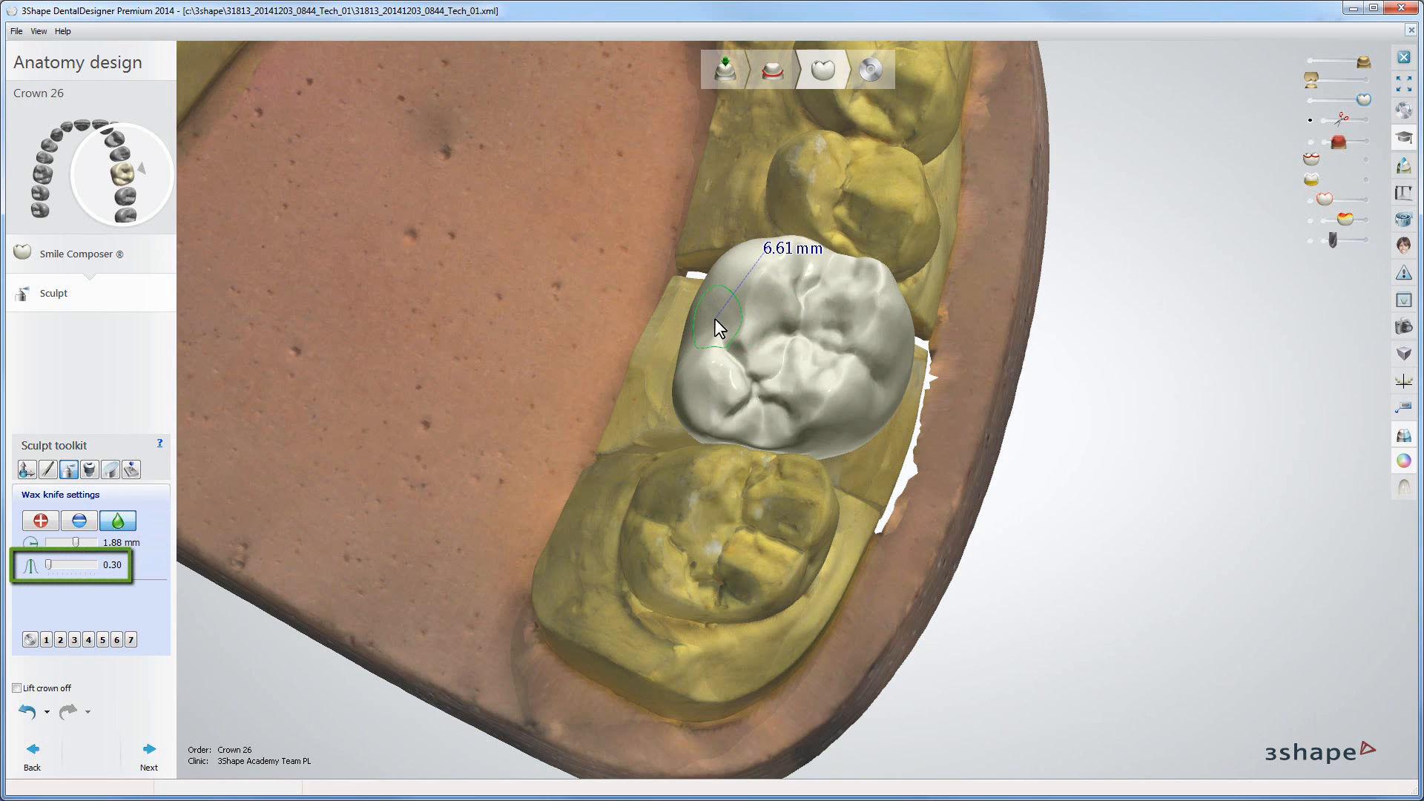
pyautogui.keyDown('shift'); pyautogui.scroll(5, 716, 321); pyautogui.keyUp('shift')
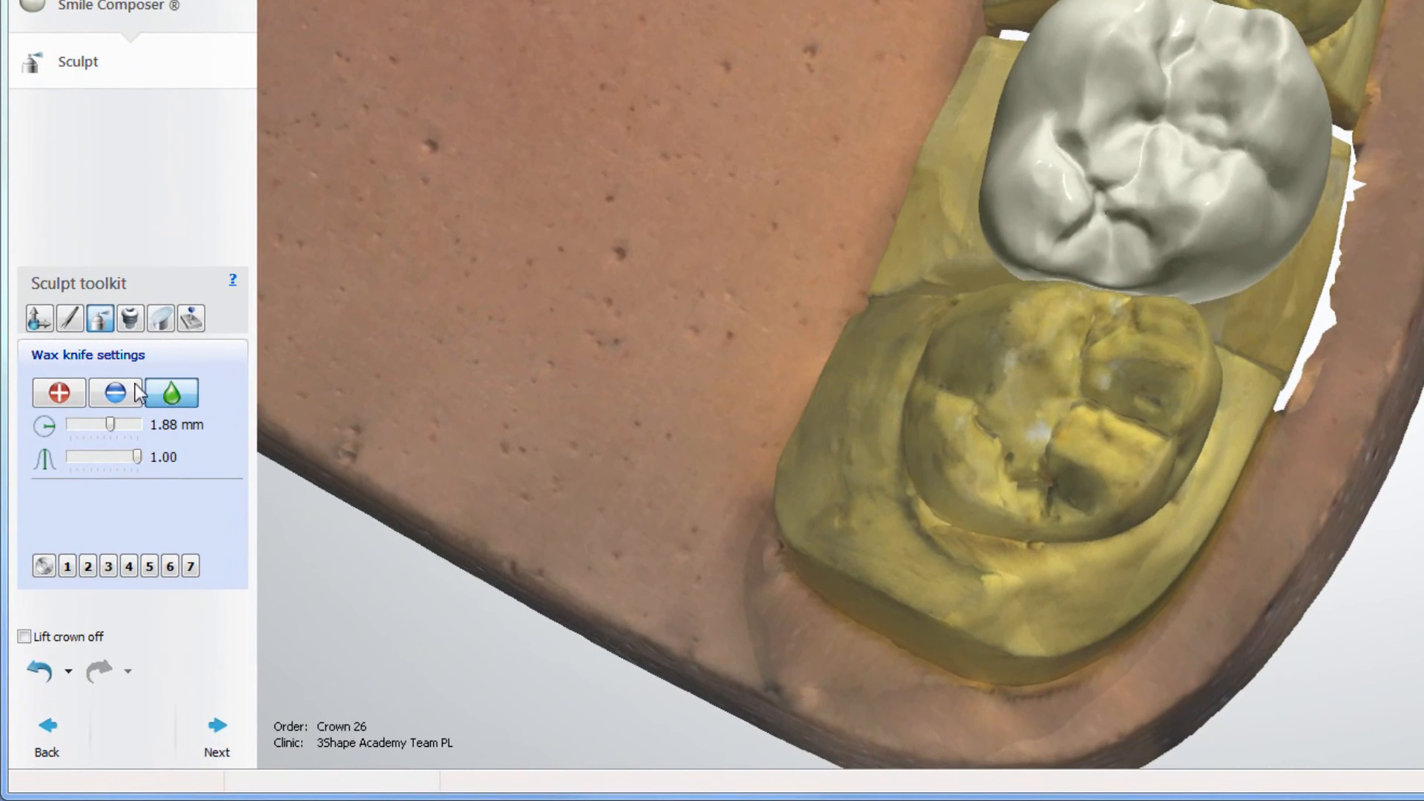
# Step: Switch to add mode, enable the preparation-limited wax option at 0.00 mm, and add wax inside the crown's cross-section
pyautogui.click(58, 392)
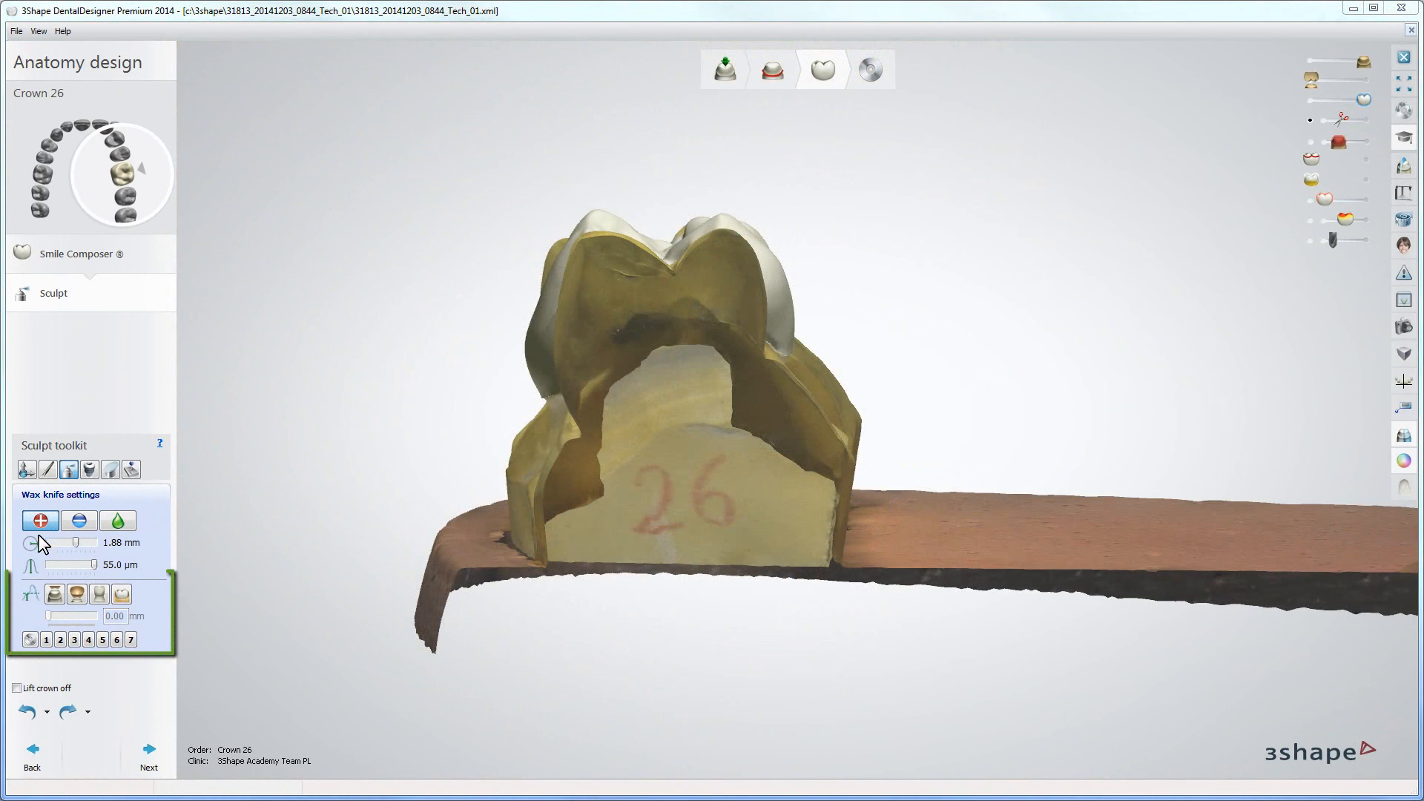
pyautogui.click(56, 593)
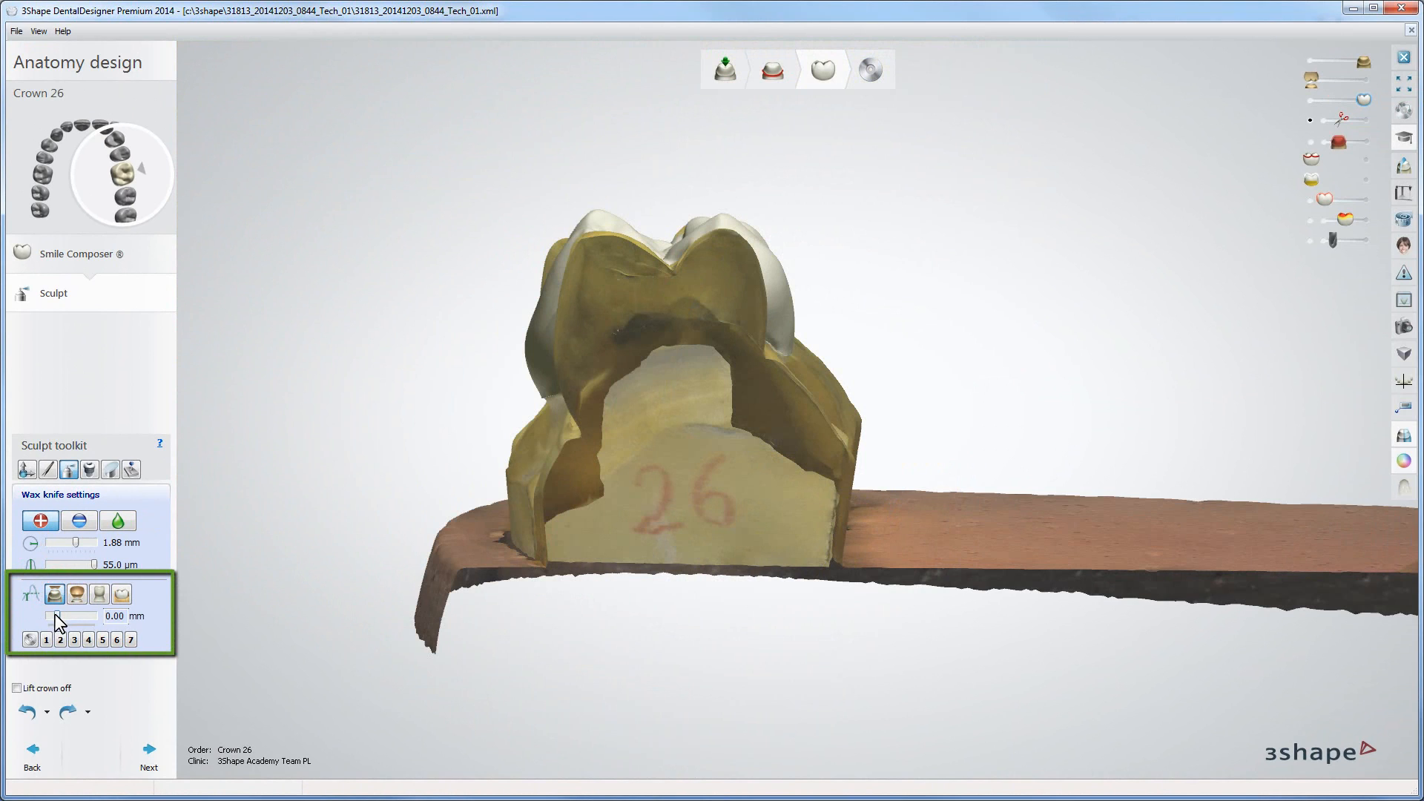
pyautogui.click(55, 615)
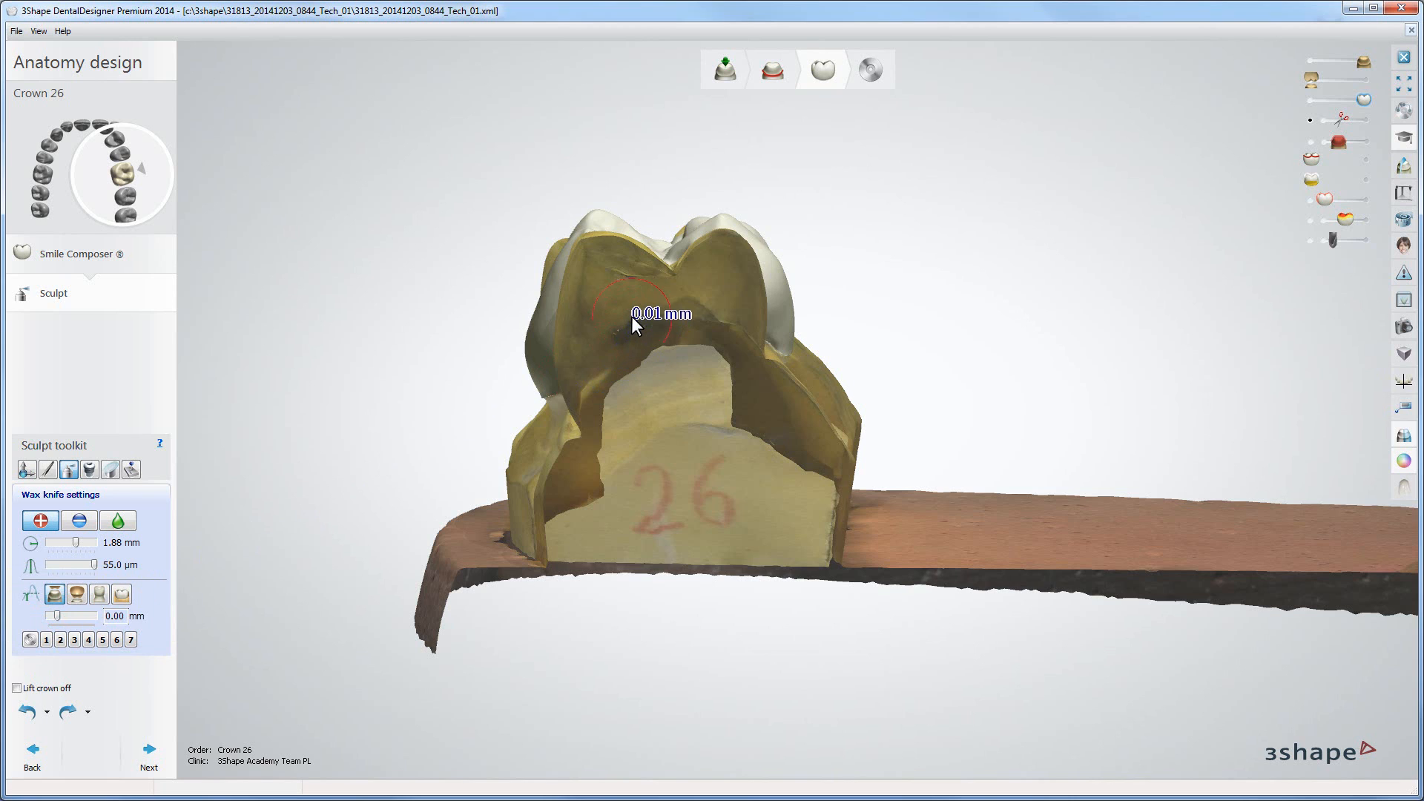
pyautogui.click(652, 312)
pyautogui.moveTo(656, 306); pyautogui.dragTo(644, 310)
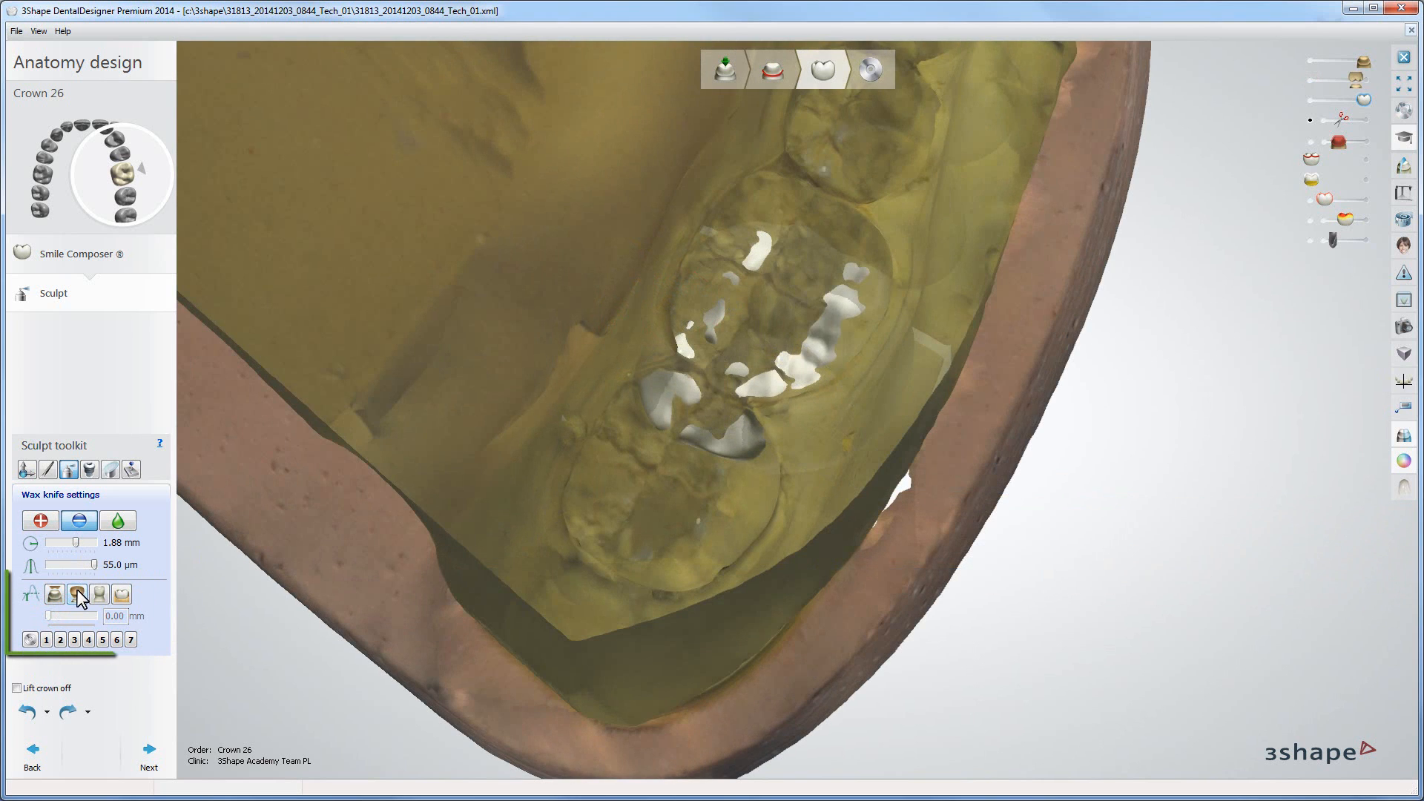
# Step: Switch to a different preparation-limit option and remove wax from the crown's occlusal surface with the wax knife
pyautogui.click(78, 592)
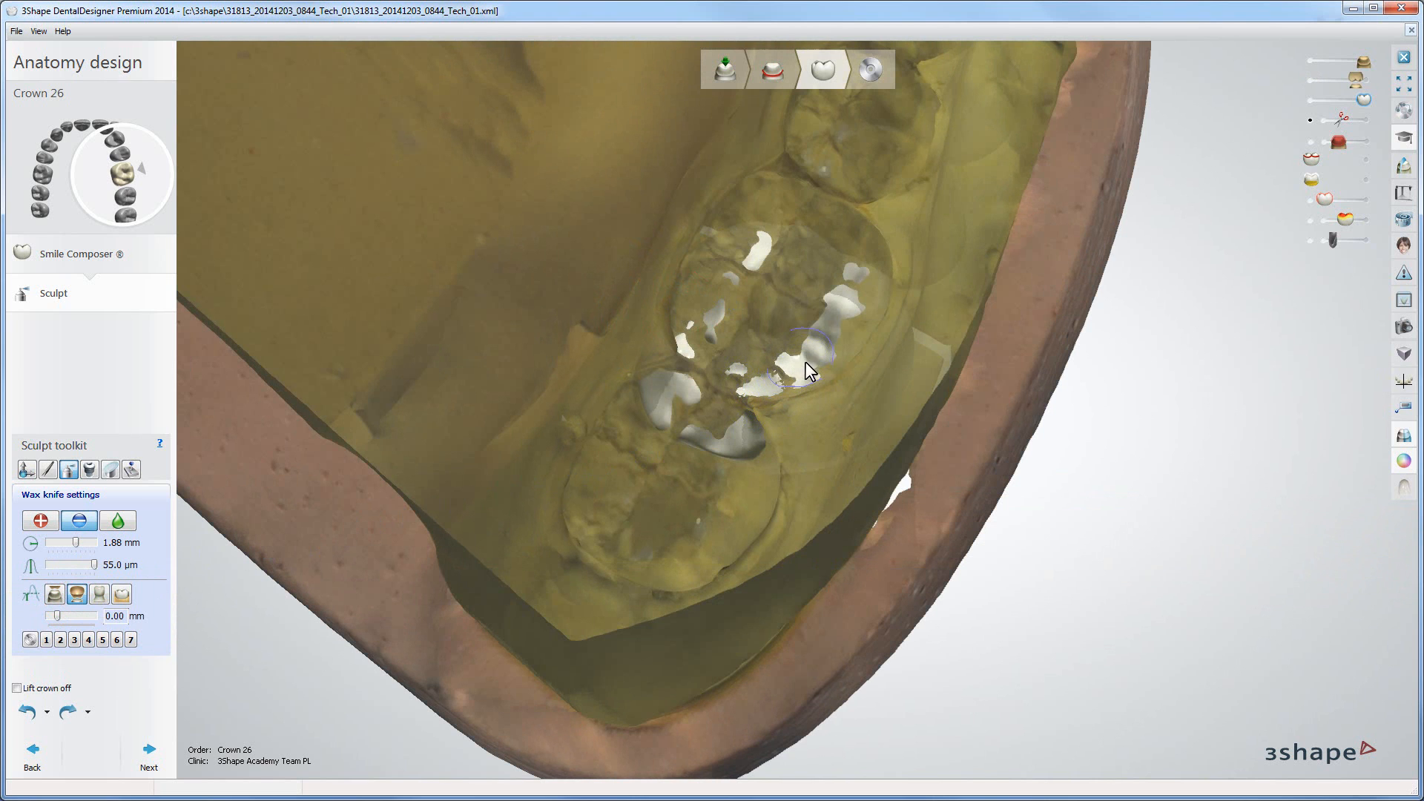
pyautogui.moveTo(805, 362); pyautogui.dragTo(815, 372)
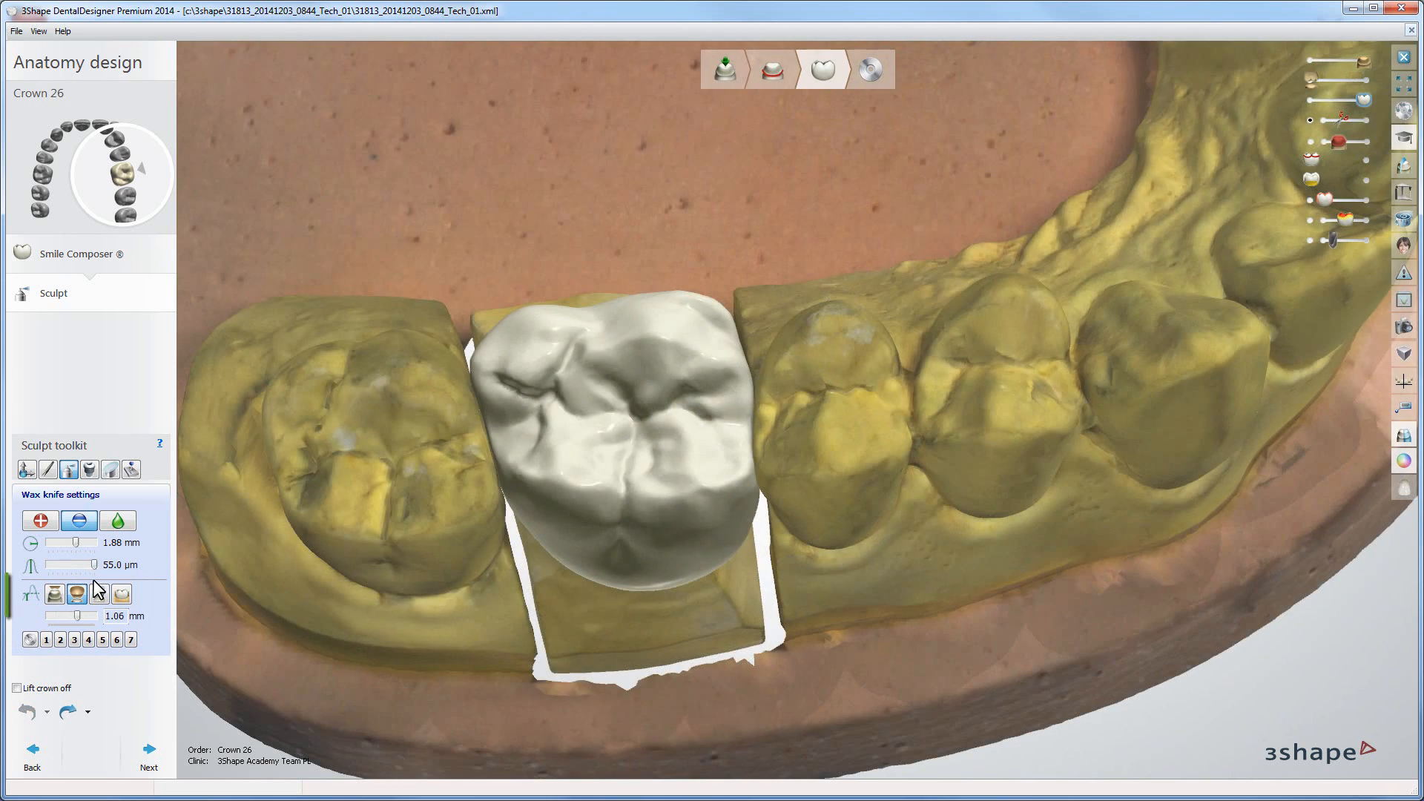
# Step: Select the fourth wax-limit option and remove wax from the crown's side next to the neighbouring tooth
pyautogui.click(98, 594)
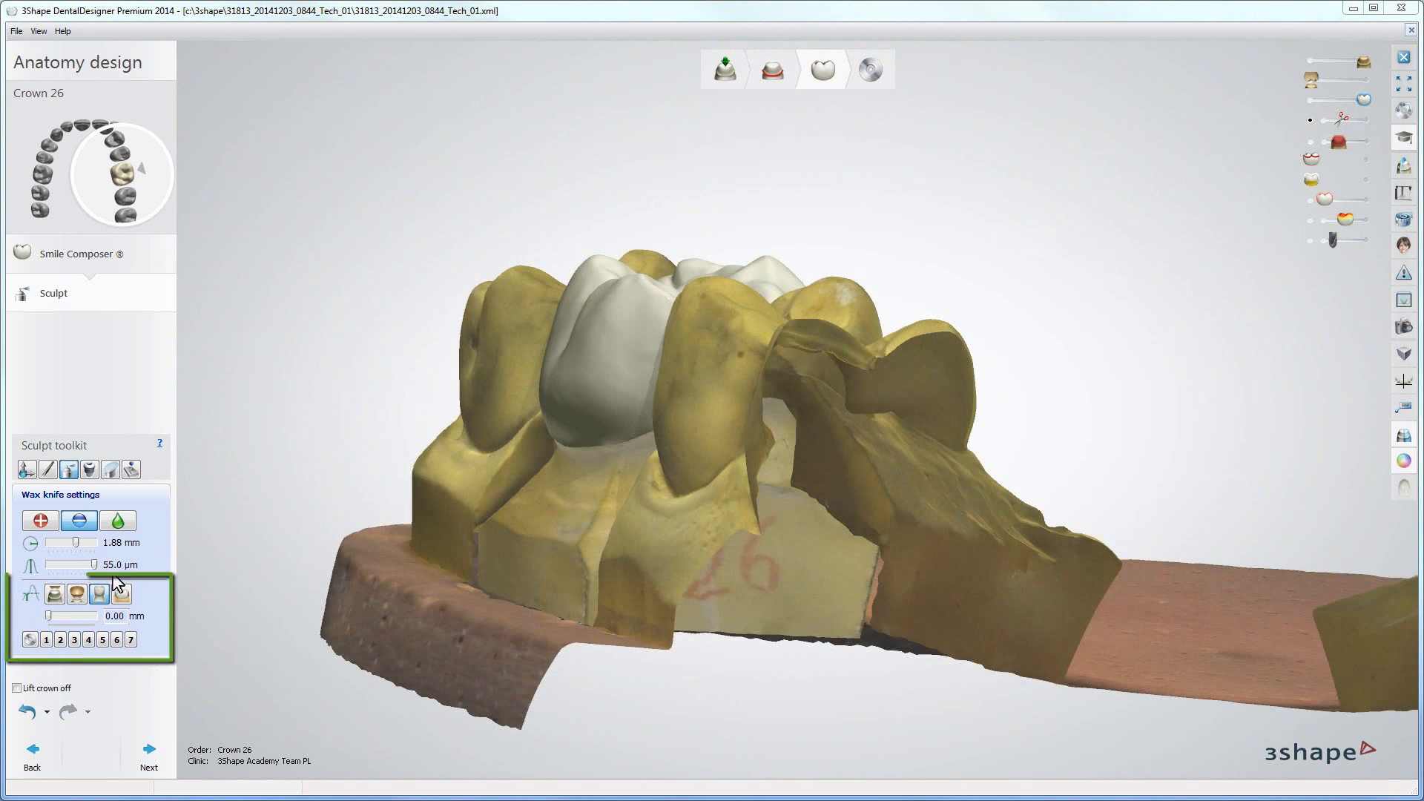
pyautogui.click(122, 595)
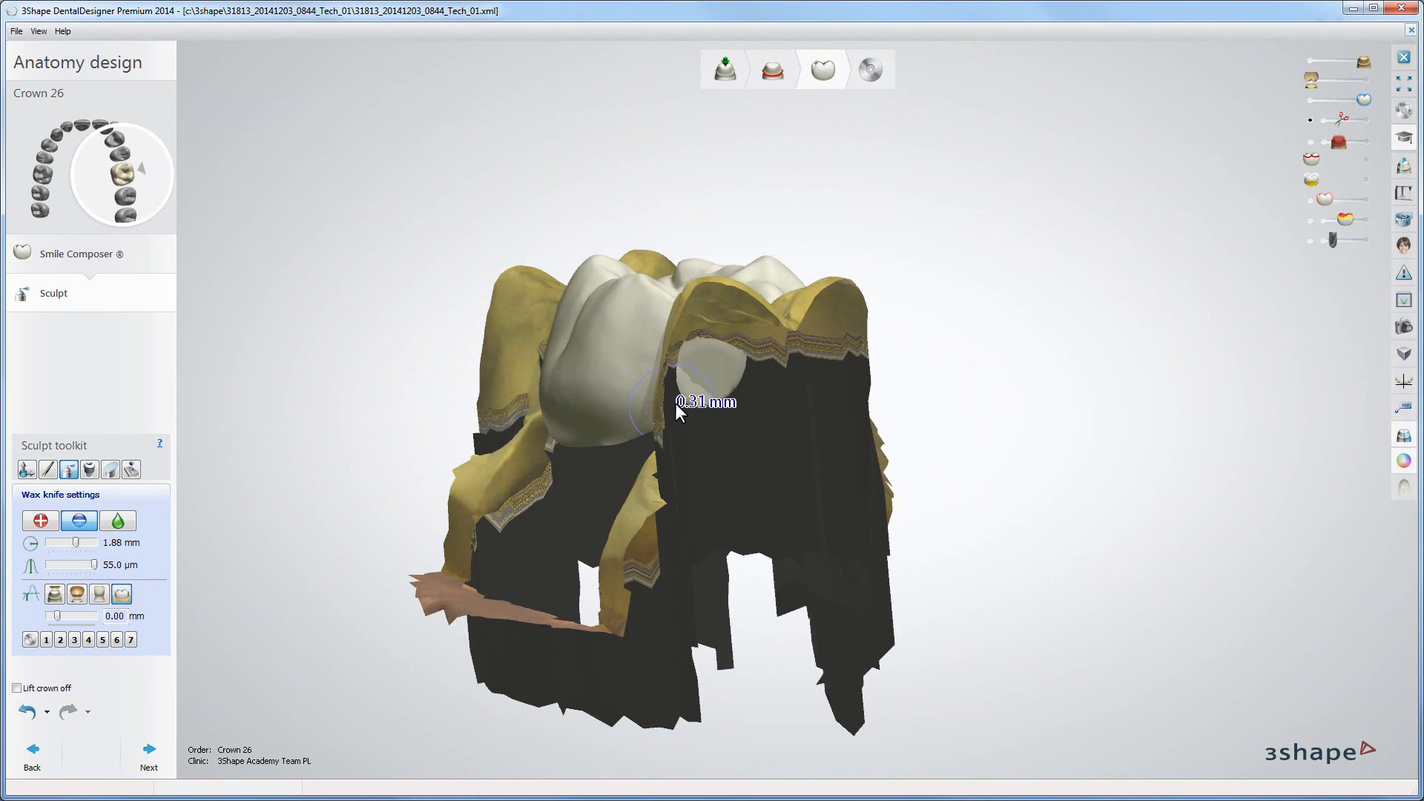
pyautogui.moveTo(687, 398); pyautogui.dragTo(728, 394)
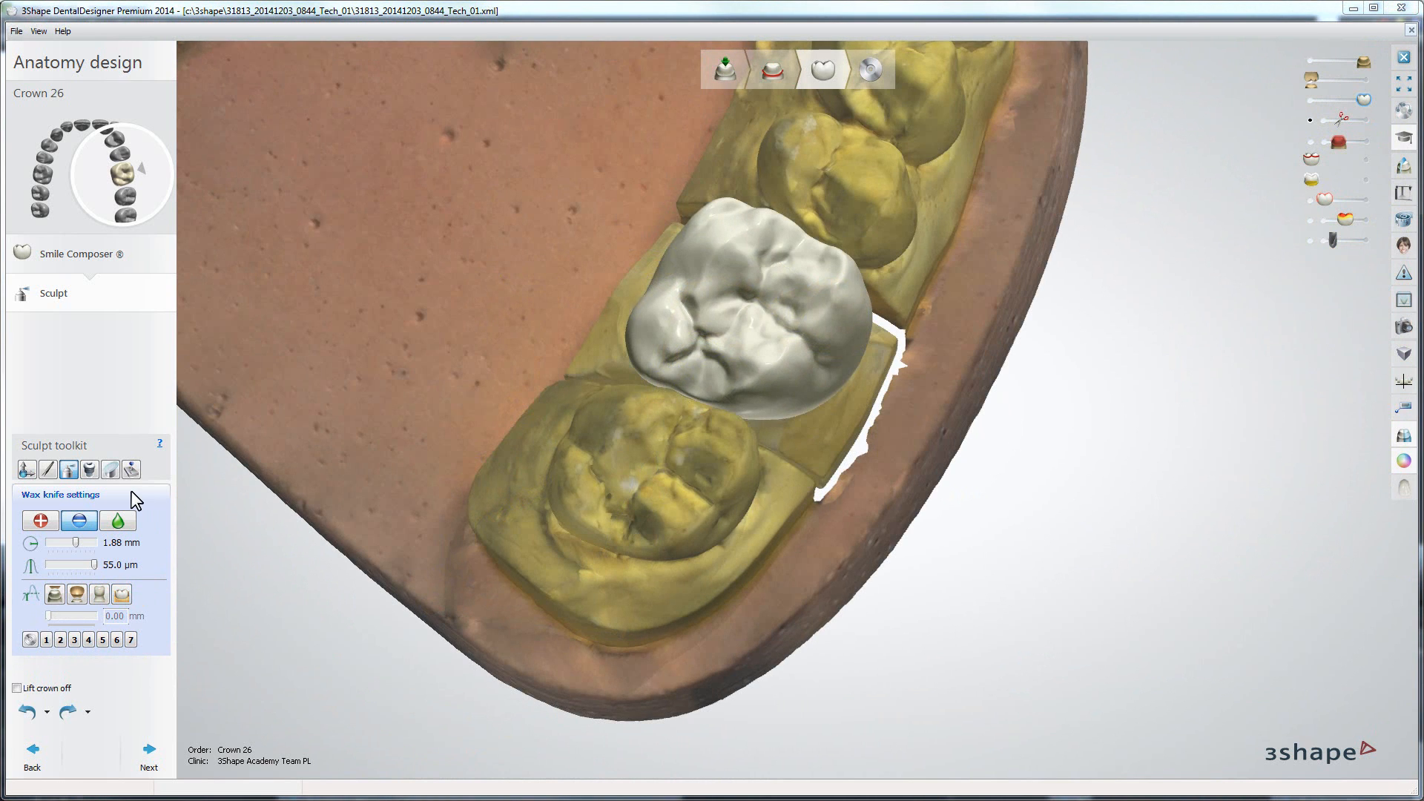
# Step: Return the wax knife to add mode and choose the first preset option
pyautogui.click(41, 522)
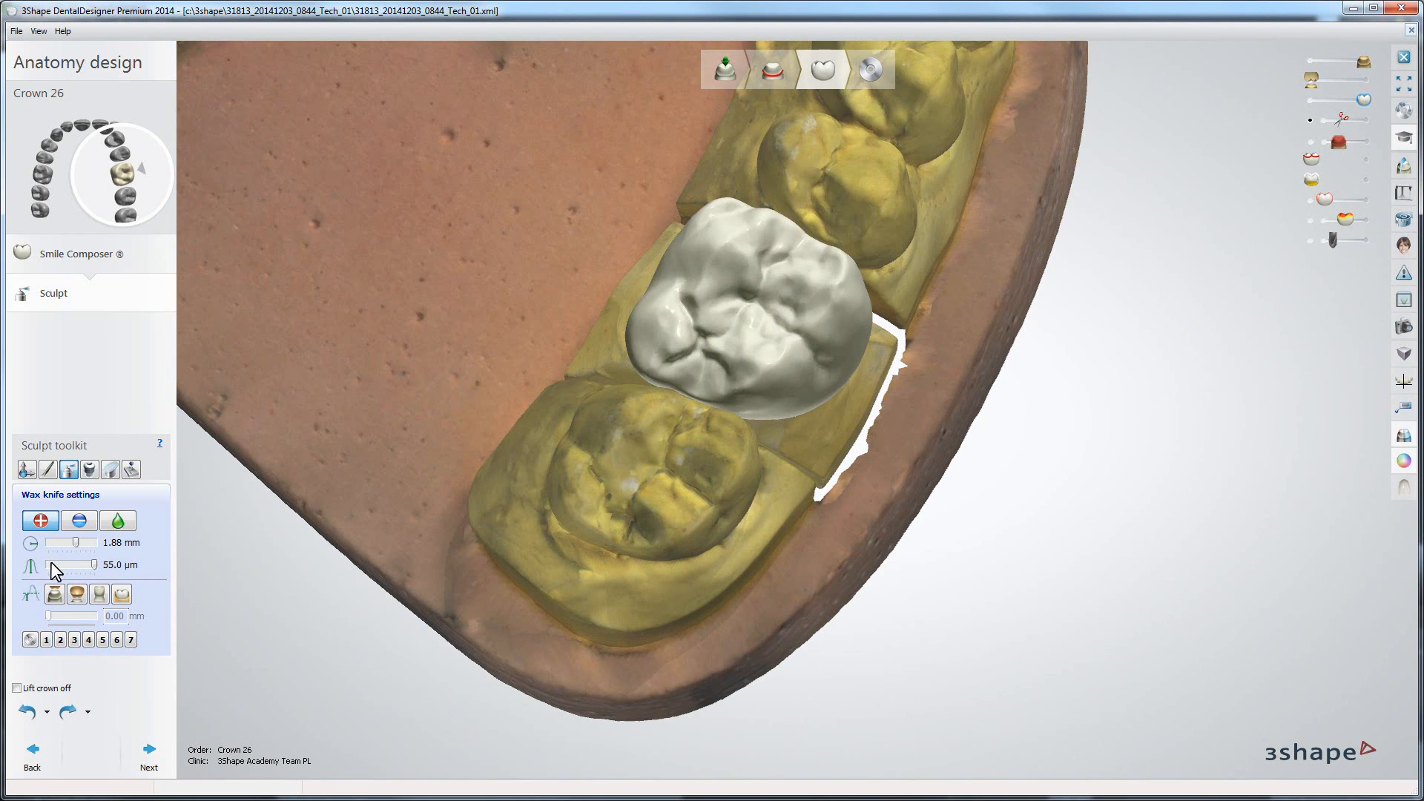
pyautogui.click(30, 639)
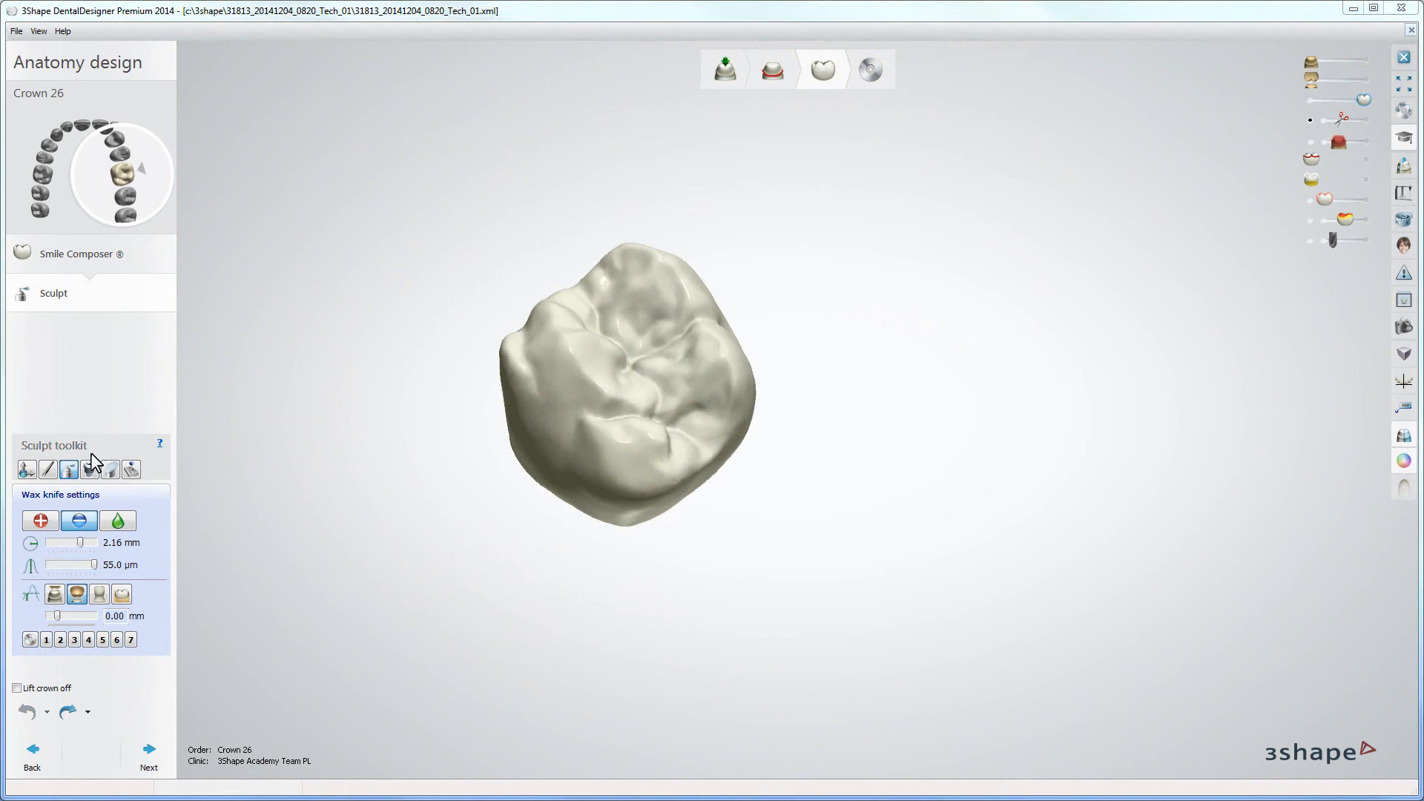
# Step: Open the Attachment tool and choose the Attachments group, Slide Attachment, with Insertion direction as default orientation
pyautogui.click(90, 469)
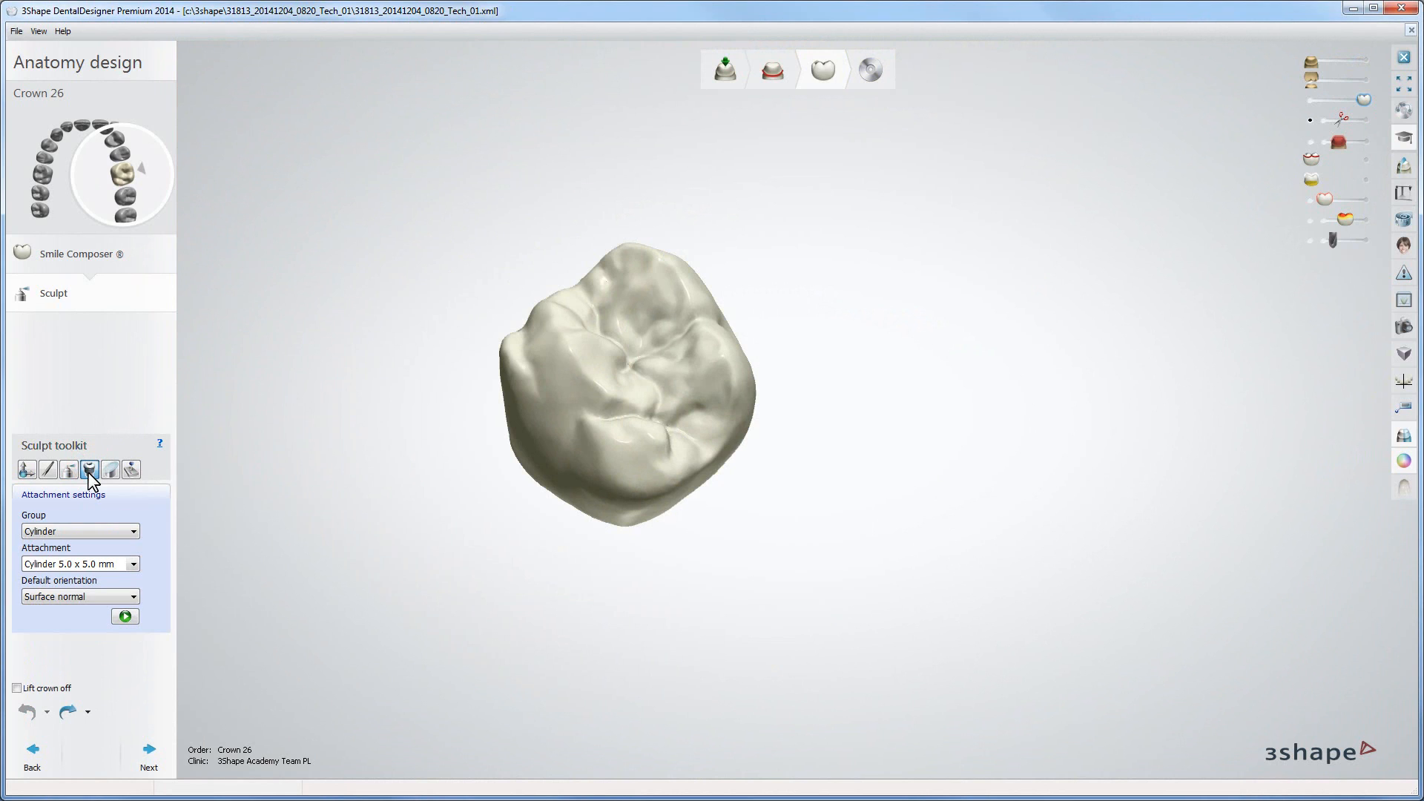
pyautogui.click(133, 531)
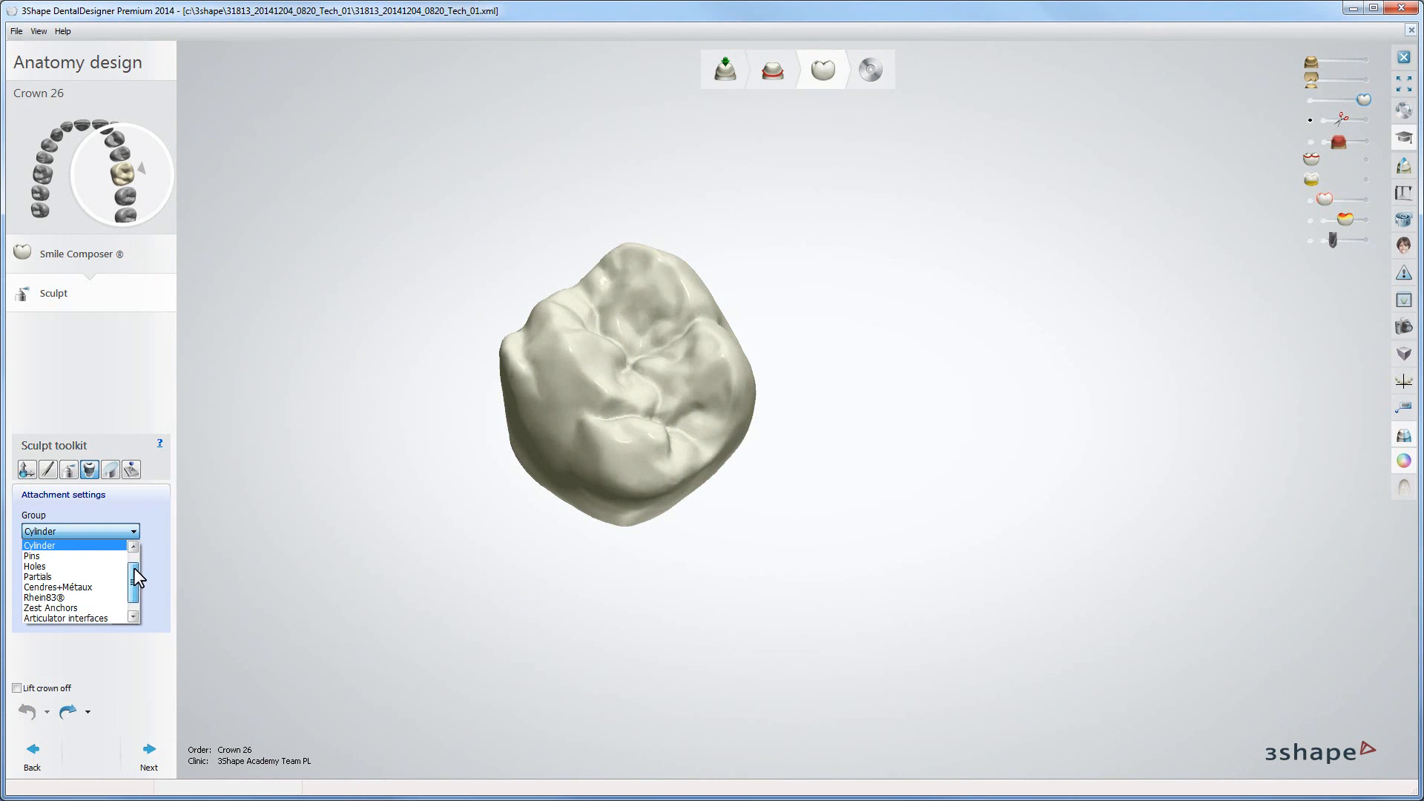
pyautogui.moveTo(134, 568); pyautogui.dragTo(135, 560)
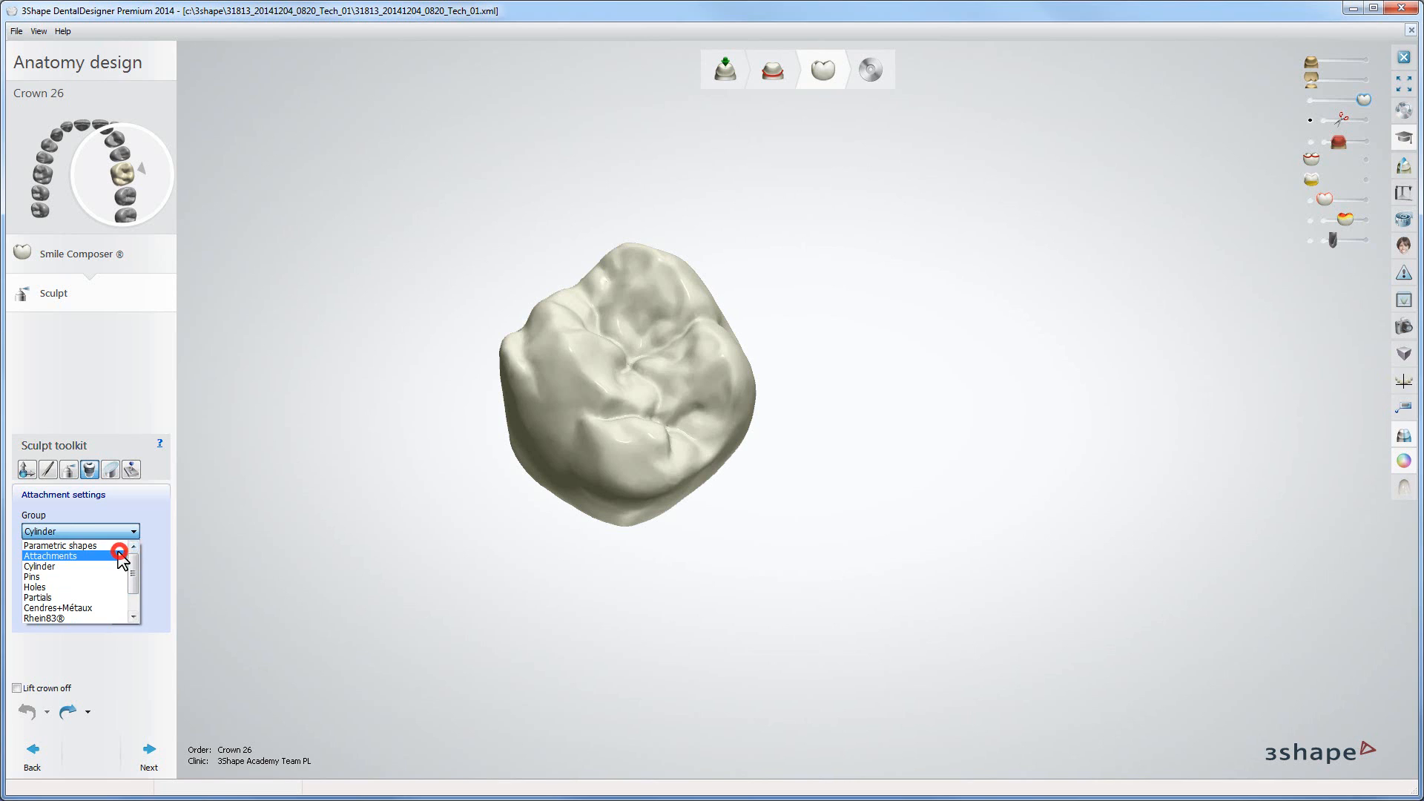
pyautogui.click(119, 555)
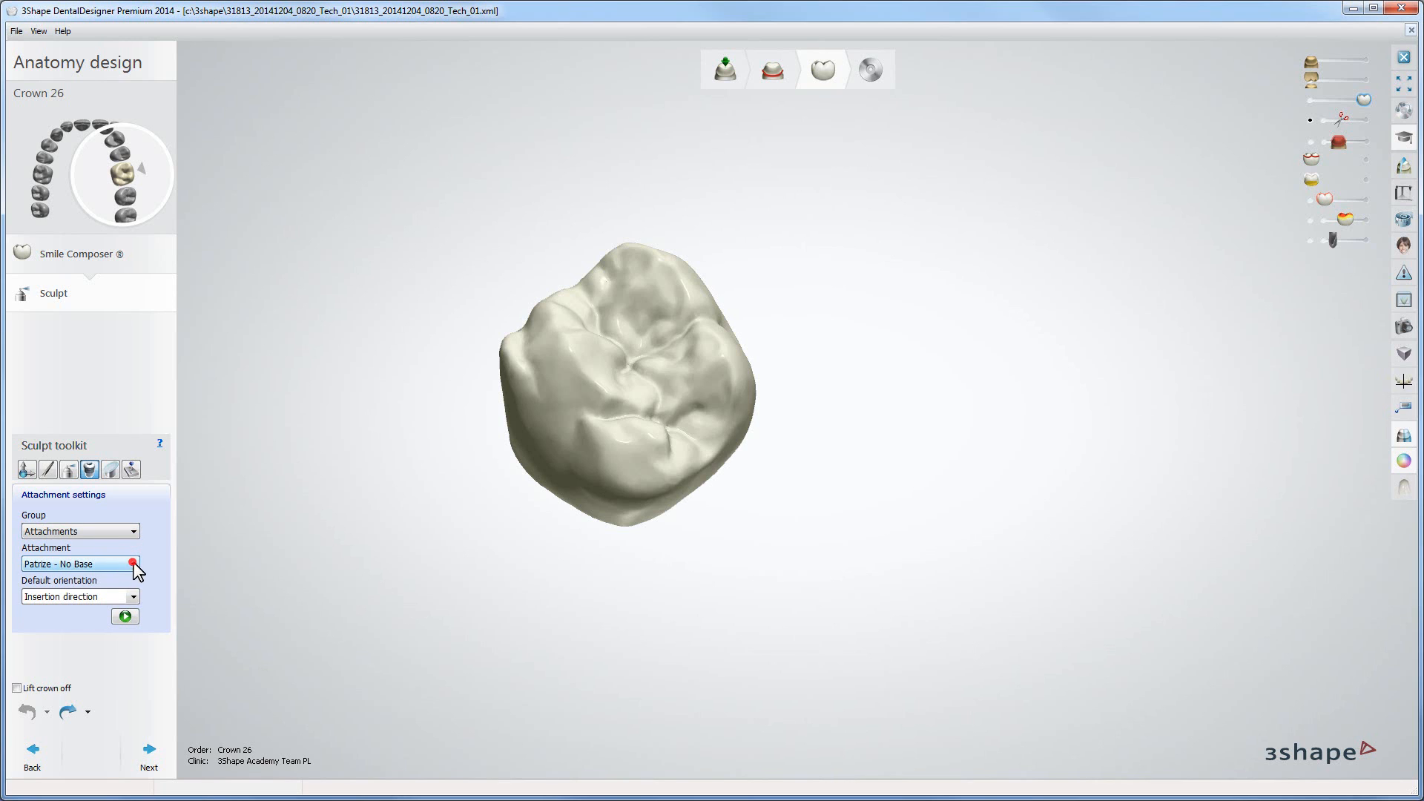
pyautogui.click(134, 565)
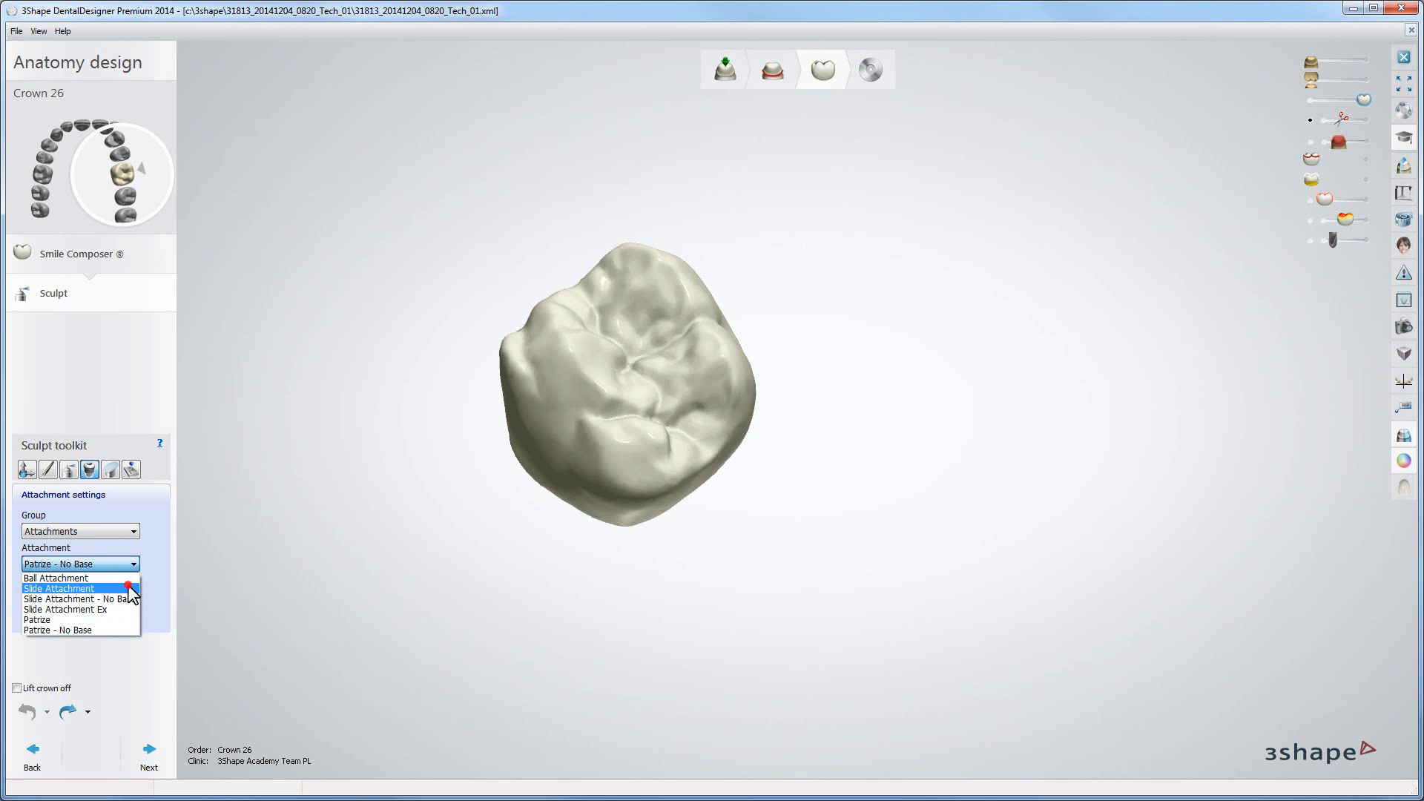
pyautogui.click(131, 590)
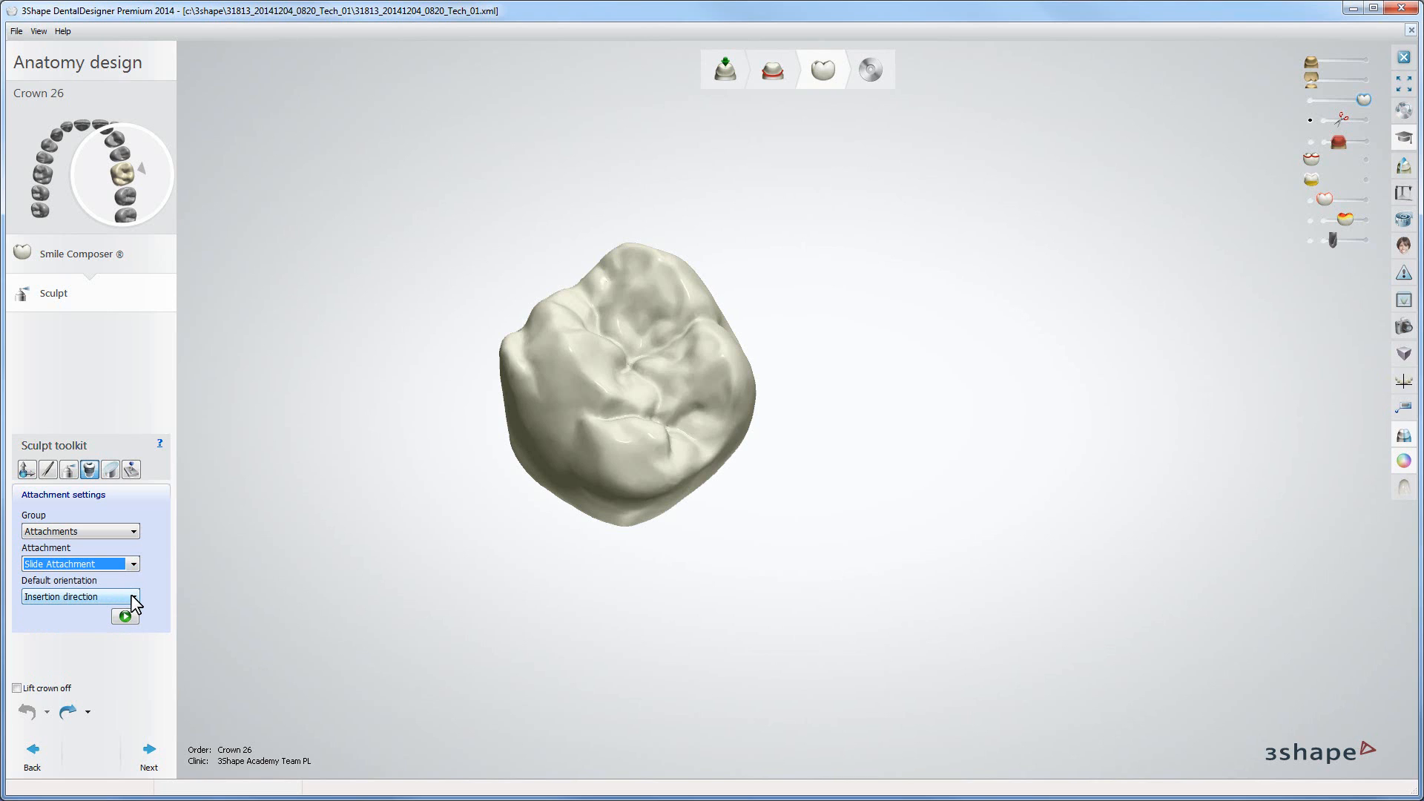
pyautogui.click(133, 598)
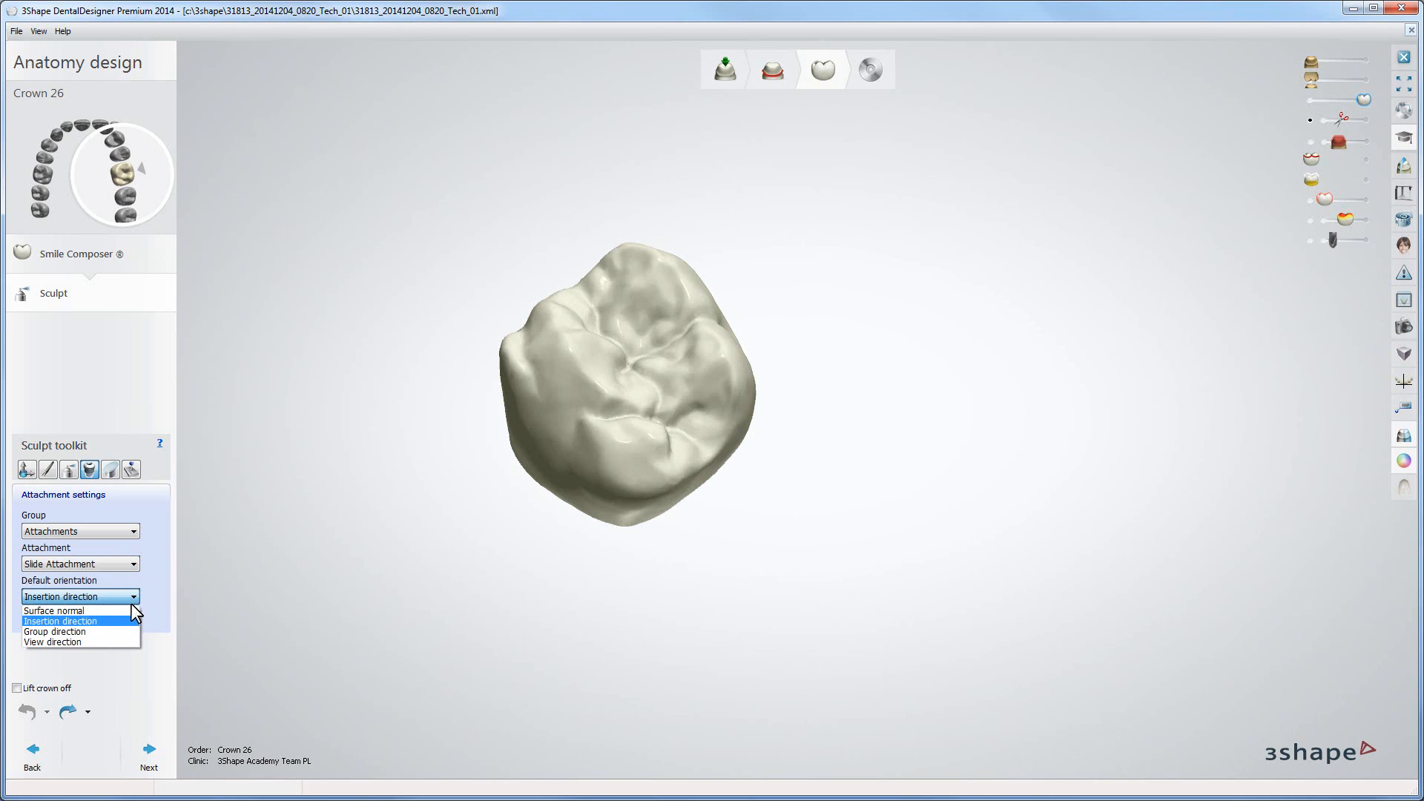
pyautogui.click(131, 621)
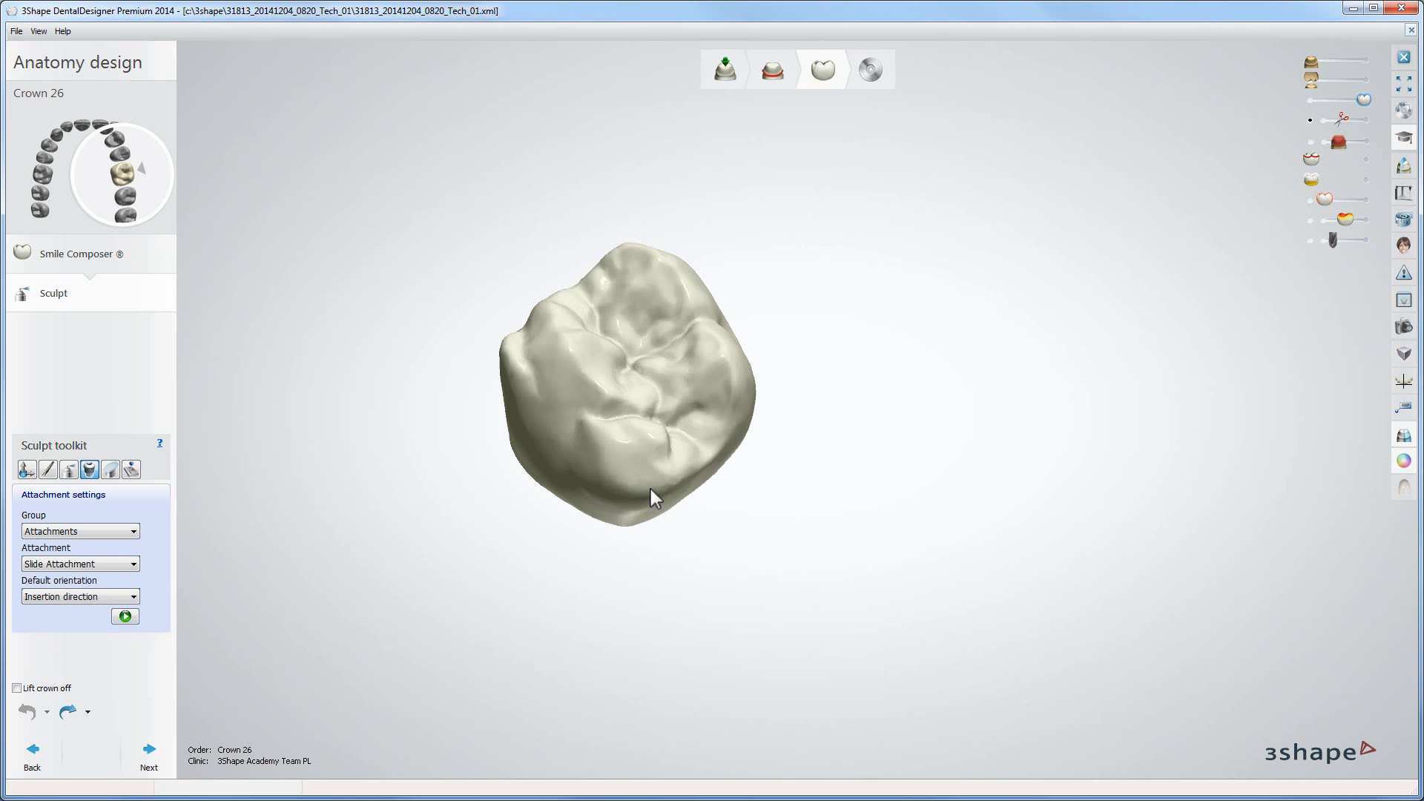
# Step: Place the slide attachment on the crown's distal side, reposition and shorten it, then apply it
pyautogui.click(698, 473)
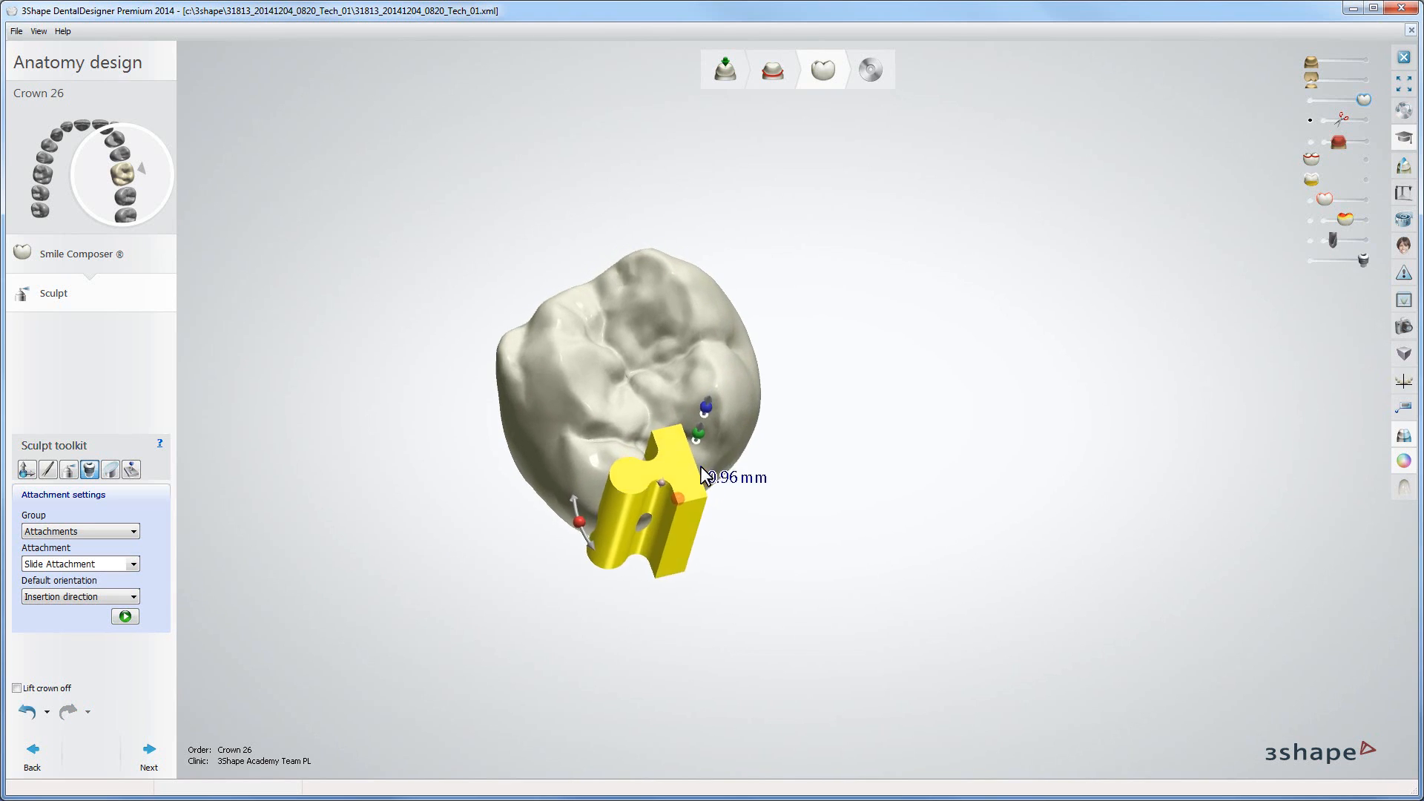
pyautogui.moveTo(570, 536); pyautogui.dragTo(725, 598)
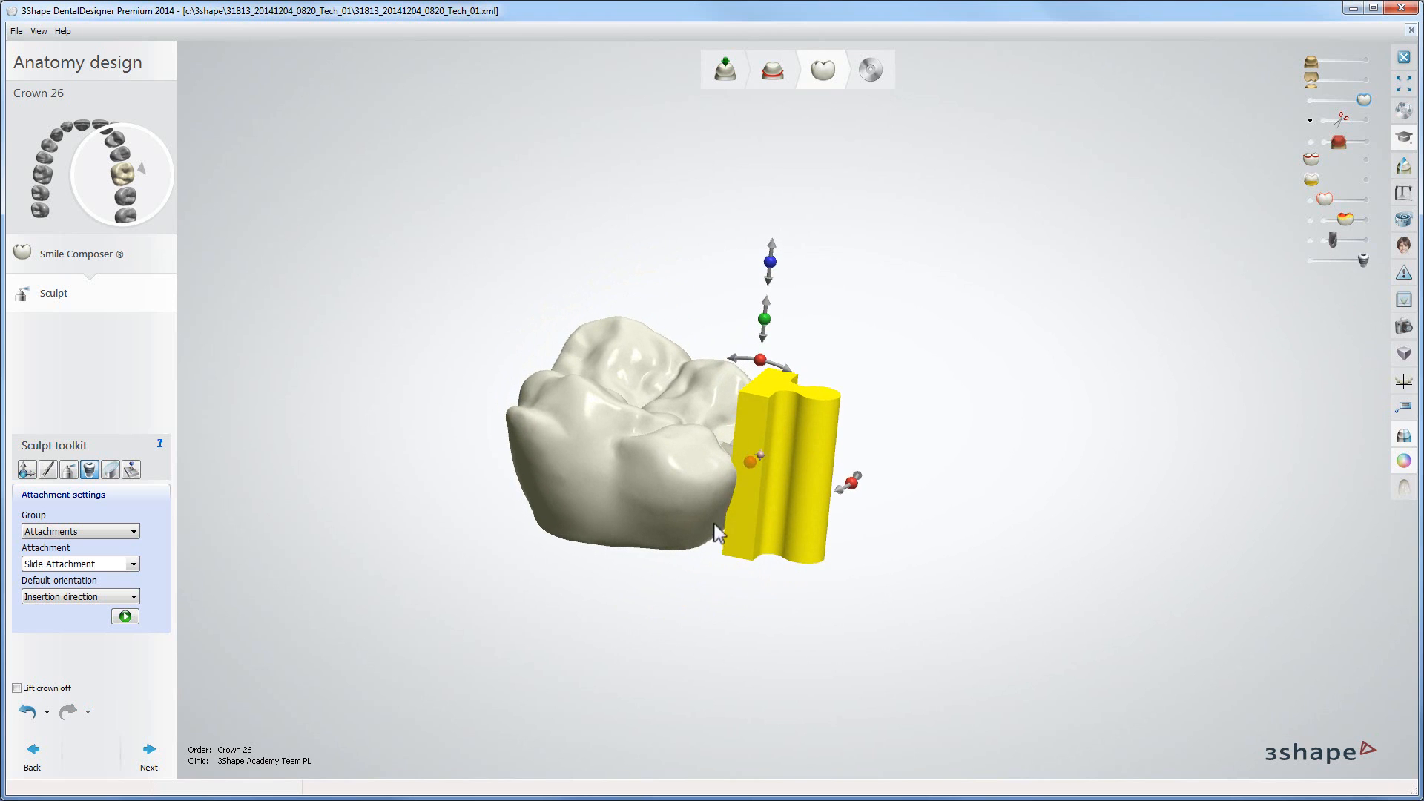
pyautogui.moveTo(764, 319); pyautogui.dragTo(760, 352)
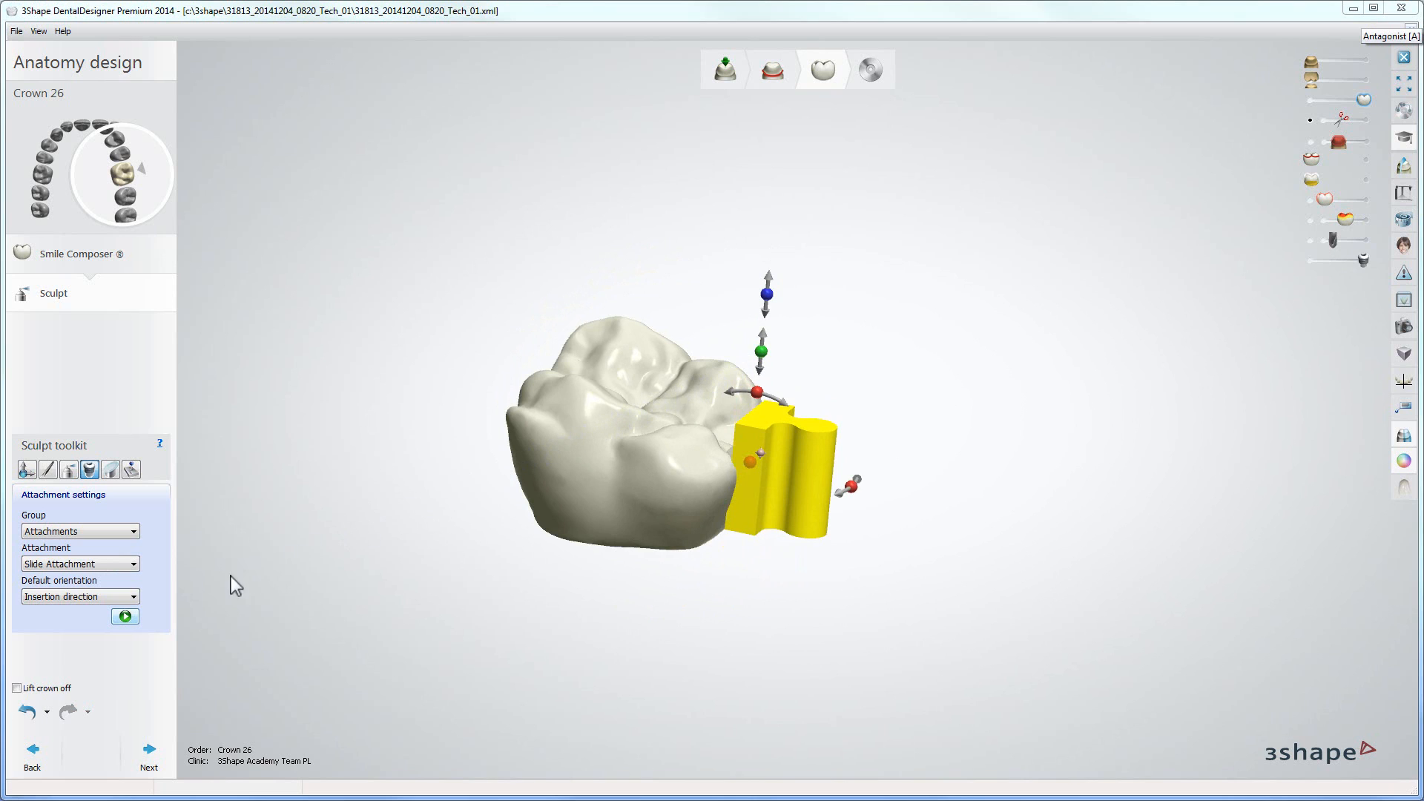
pyautogui.click(125, 617)
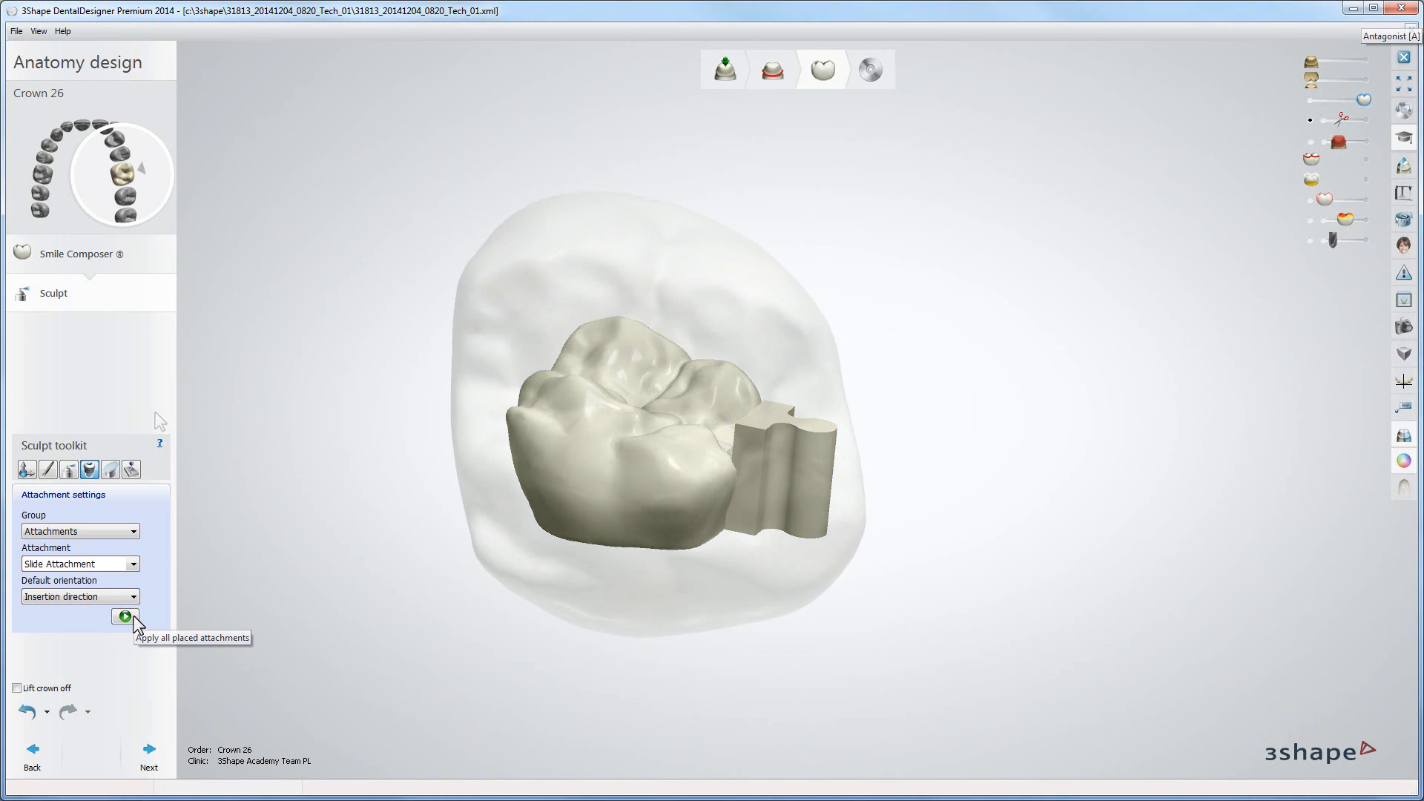
# Step: Switch to Plane cut, position a cutting plane through the crown's distal side, and apply the cut
pyautogui.click(112, 469)
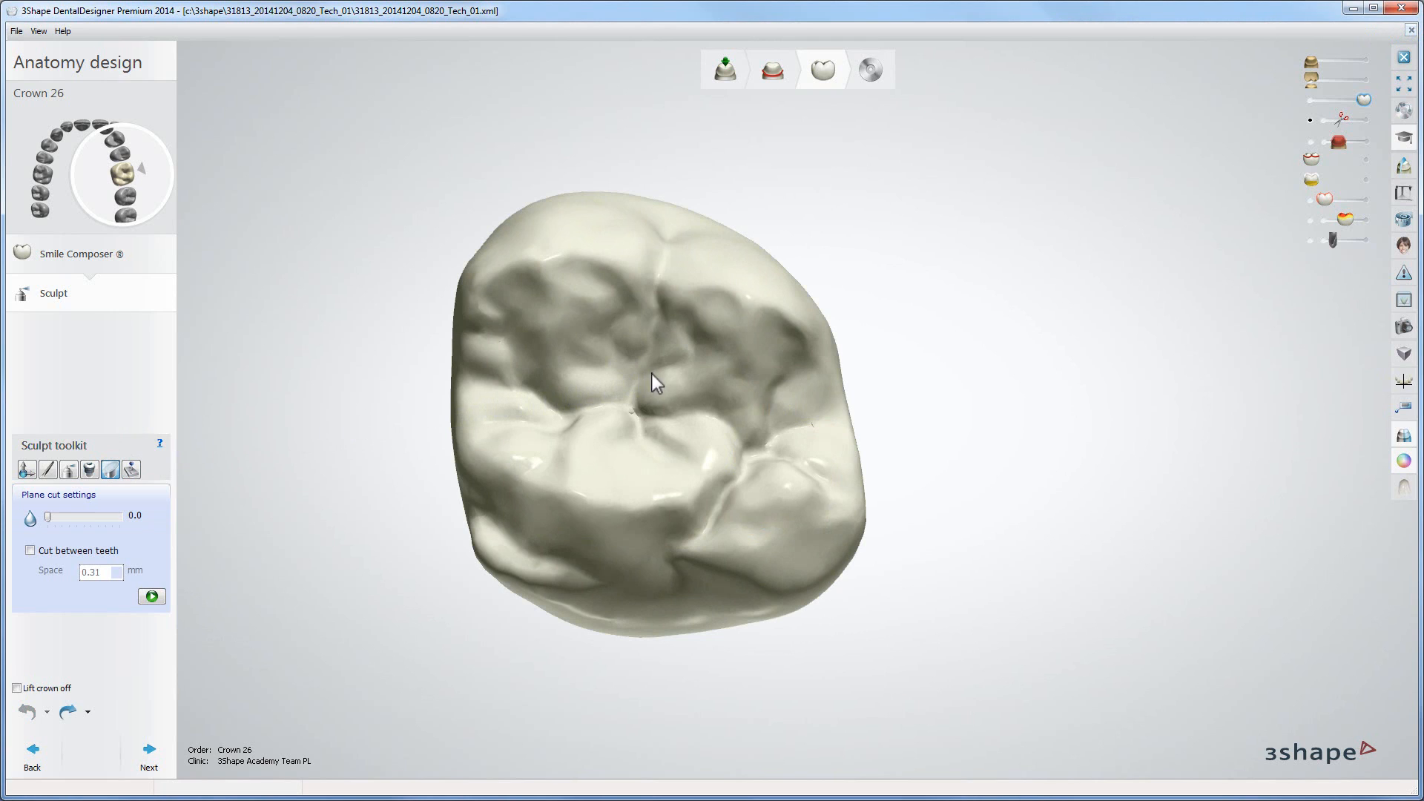
pyautogui.moveTo(819, 293); pyautogui.dragTo(861, 549)
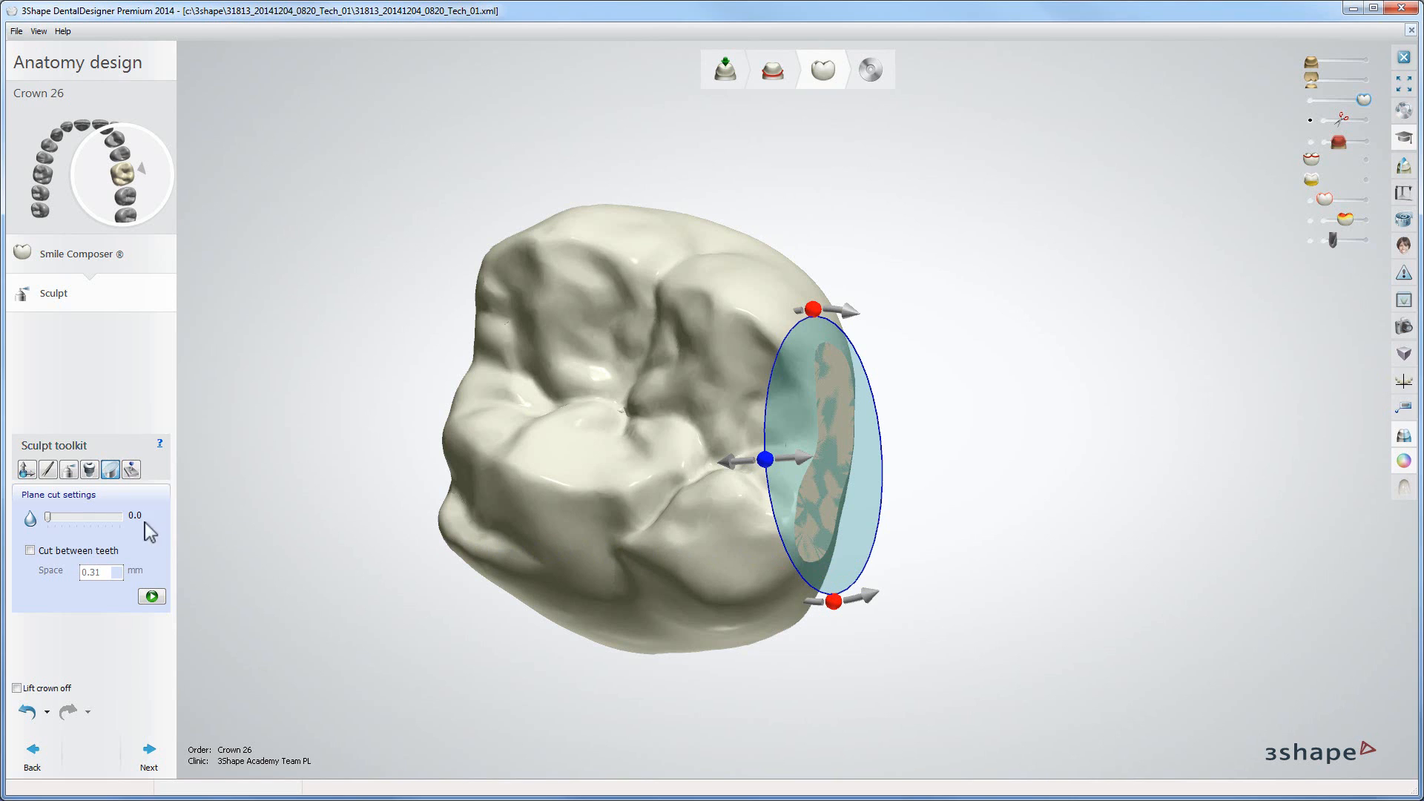
pyautogui.moveTo(47, 517)
pyautogui.mouseDown()
pyautogui.moveTo(115, 521)
pyautogui.moveTo(46, 521)
pyautogui.mouseUp()
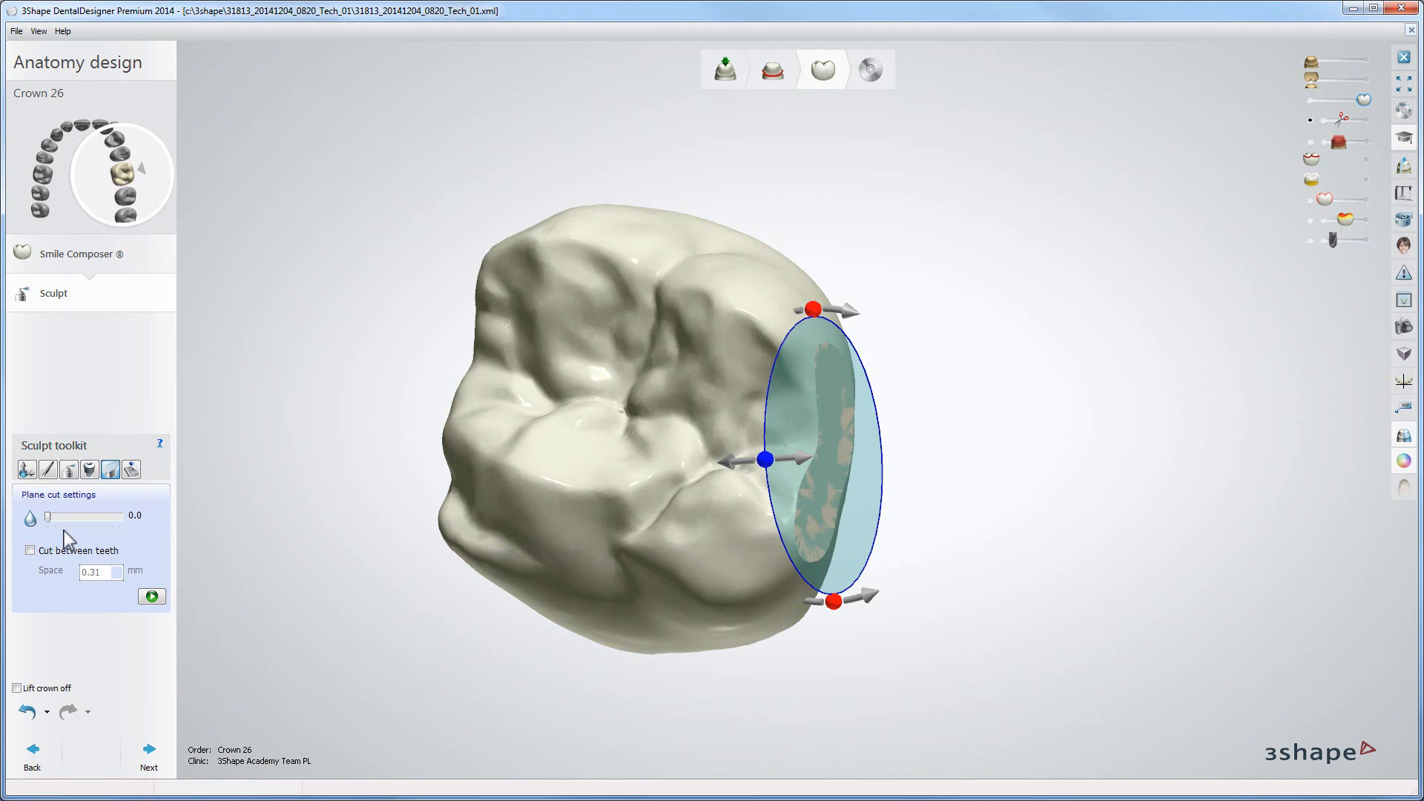
pyautogui.click(150, 595)
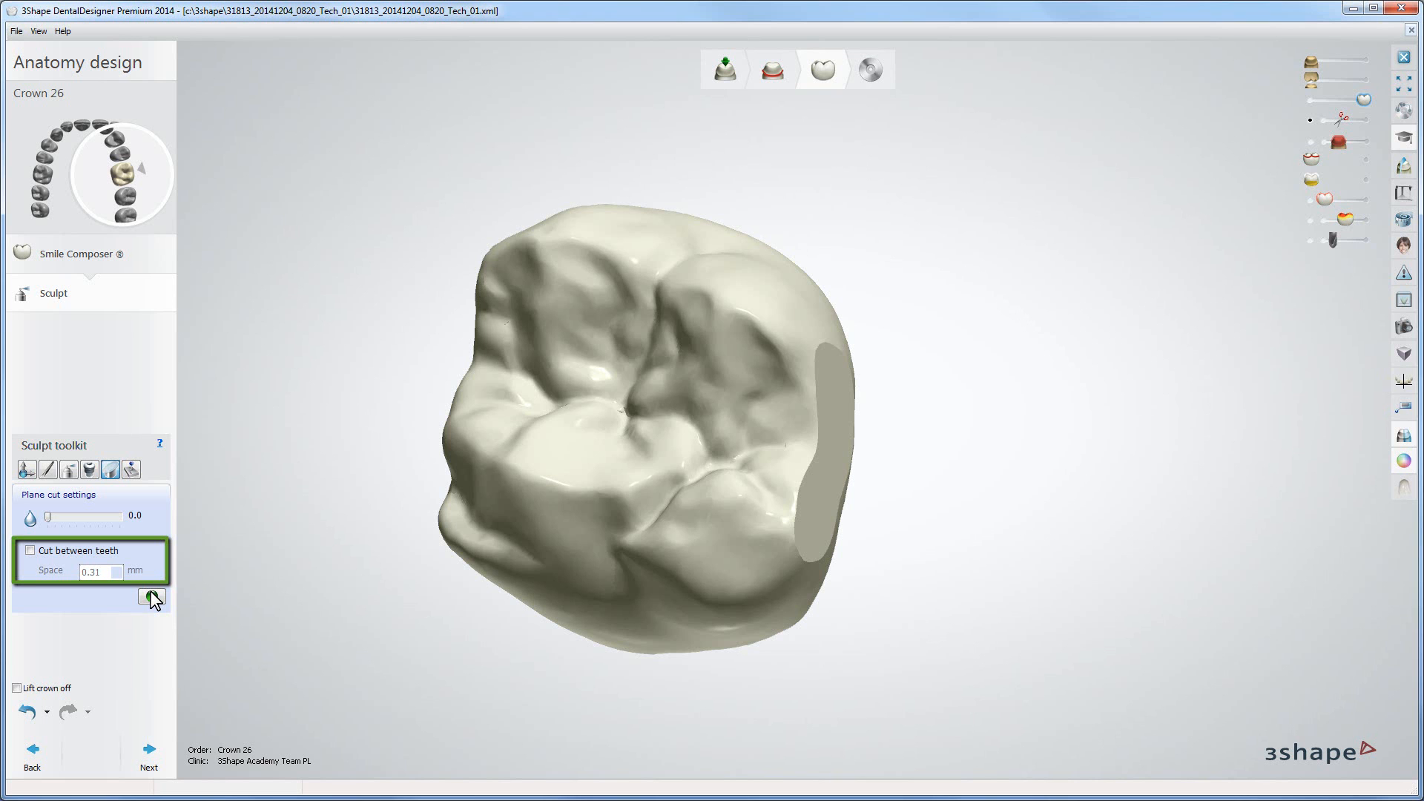
pyautogui.click(152, 597)
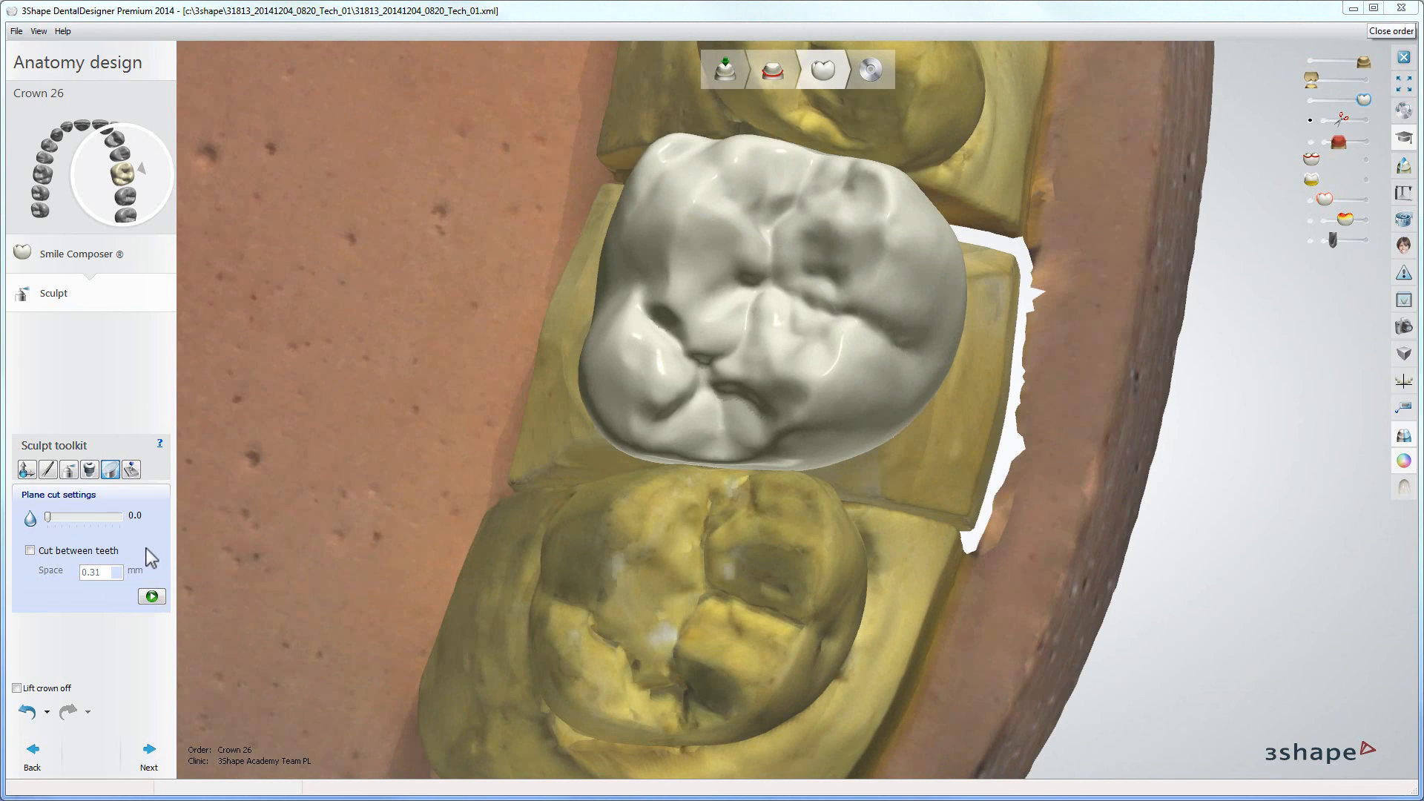
# Step: Open Operations and parameters and apply the smoothing, 0.43 mm, 0.05 mm, 0.10 mm and -0.02 mm operations to the crown
pyautogui.click(131, 469)
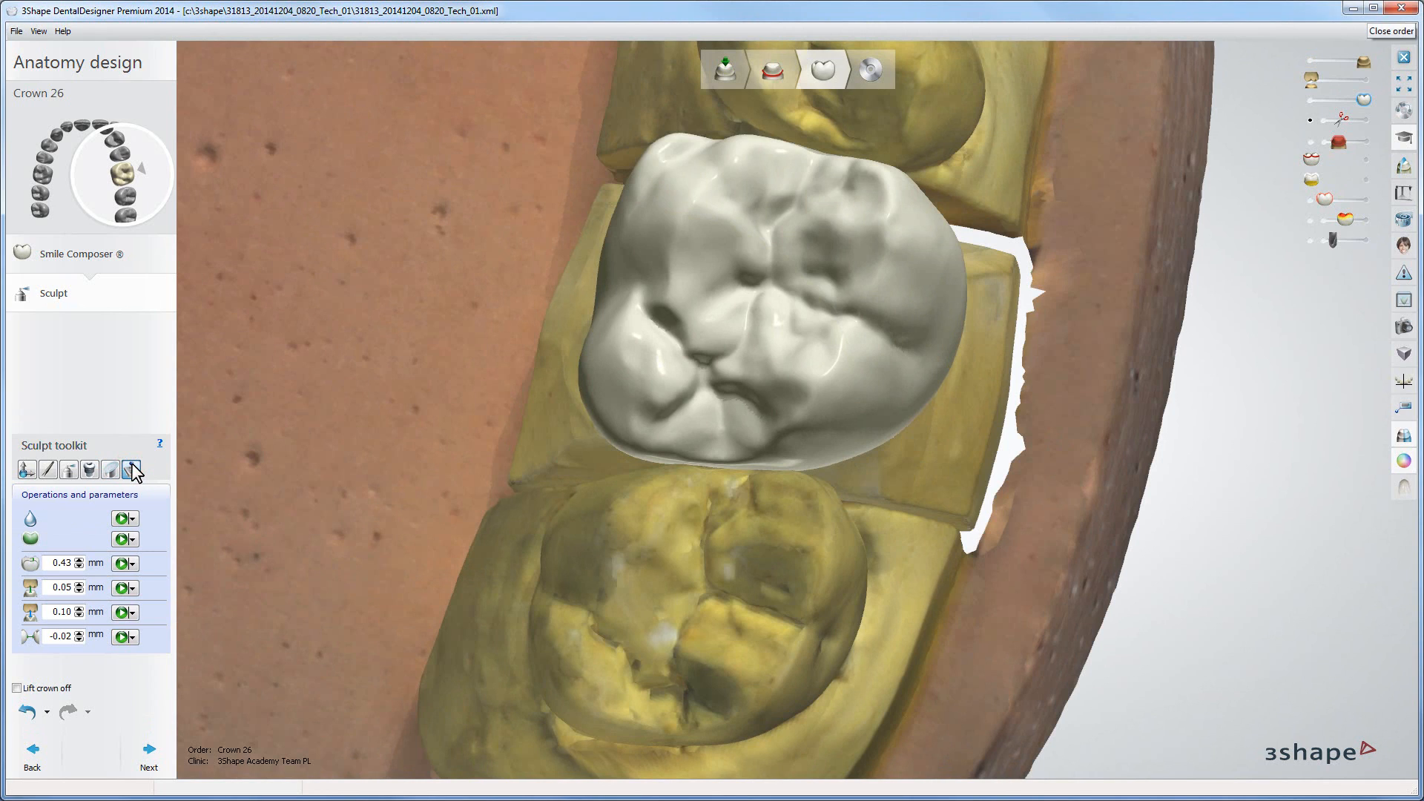
pyautogui.click(124, 518)
pyautogui.click(122, 564)
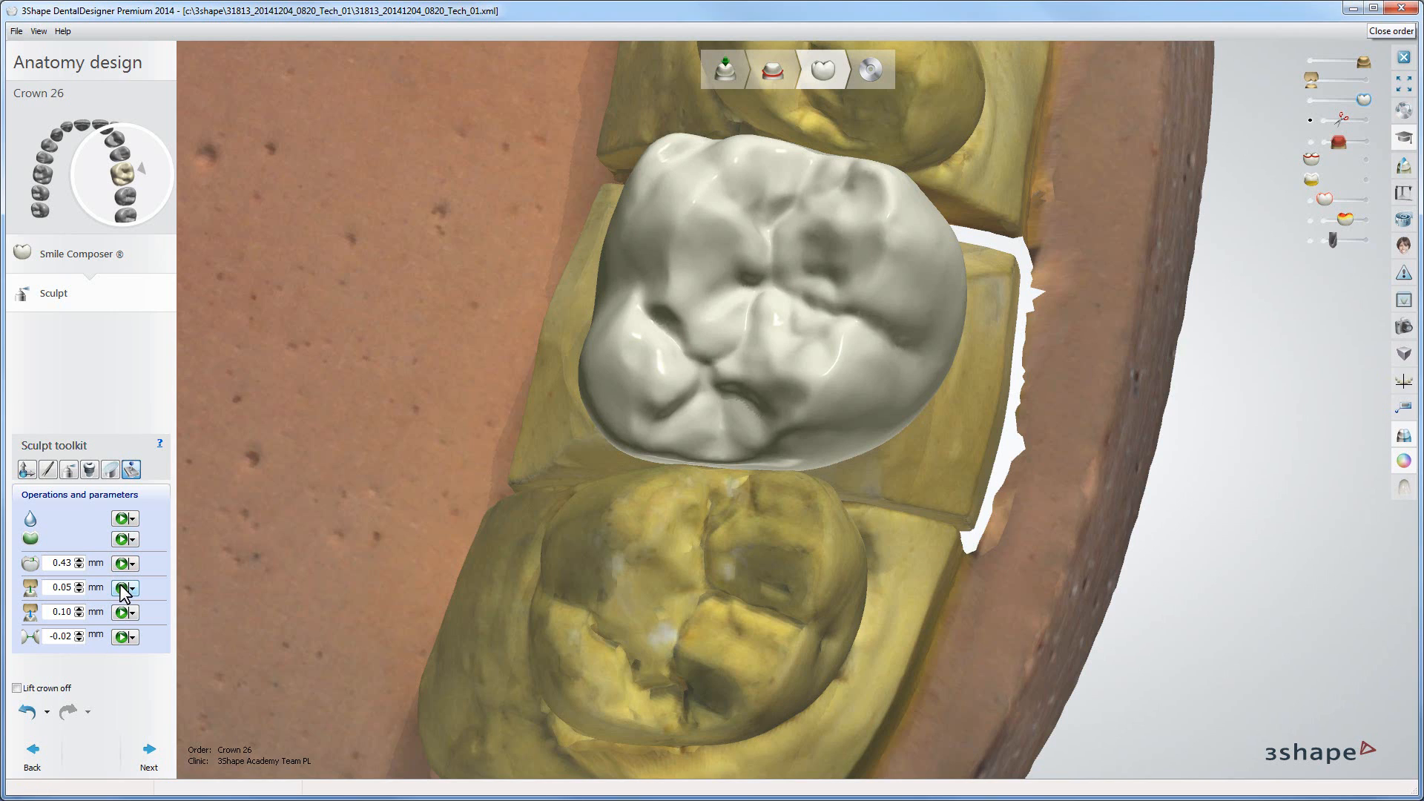
pyautogui.click(123, 588)
pyautogui.click(123, 613)
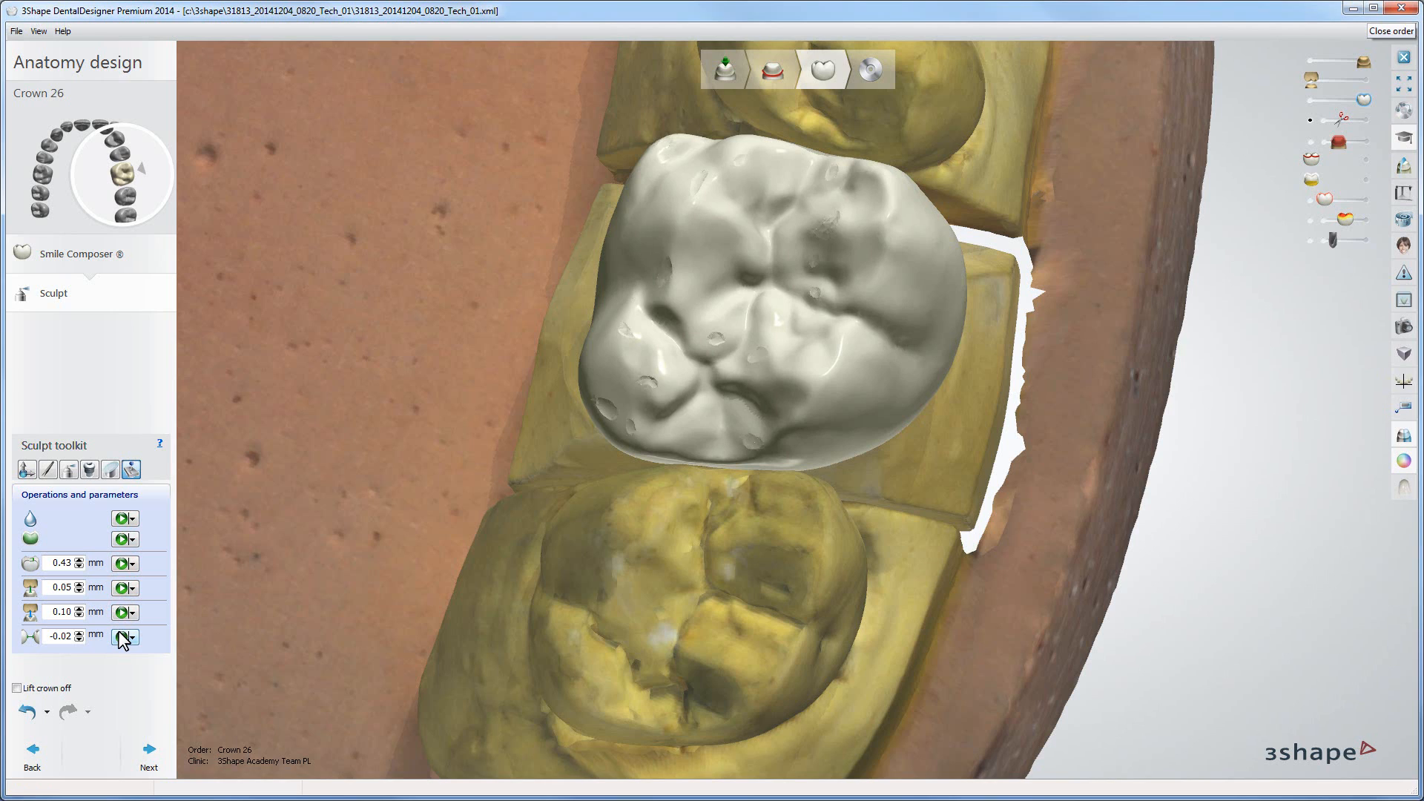
pyautogui.click(123, 636)
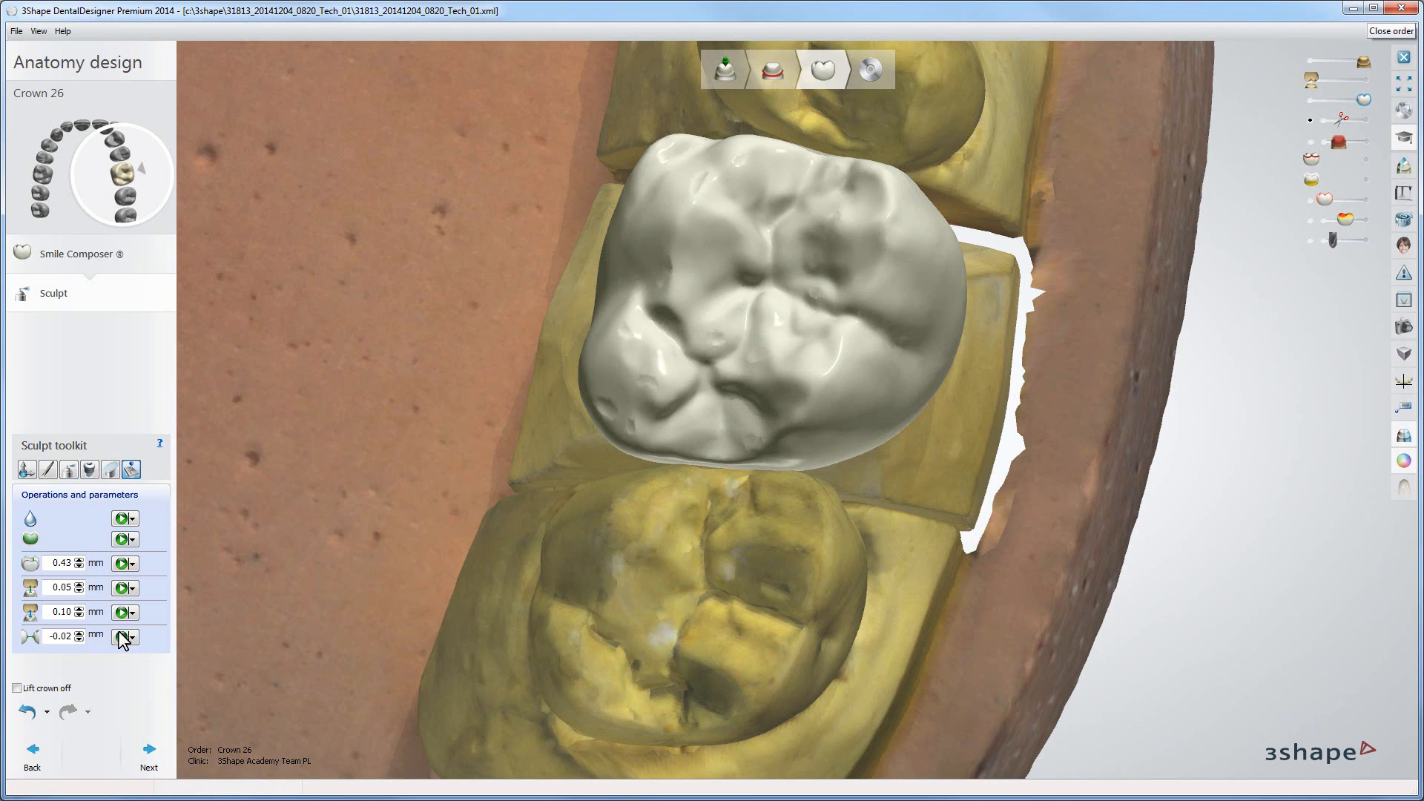